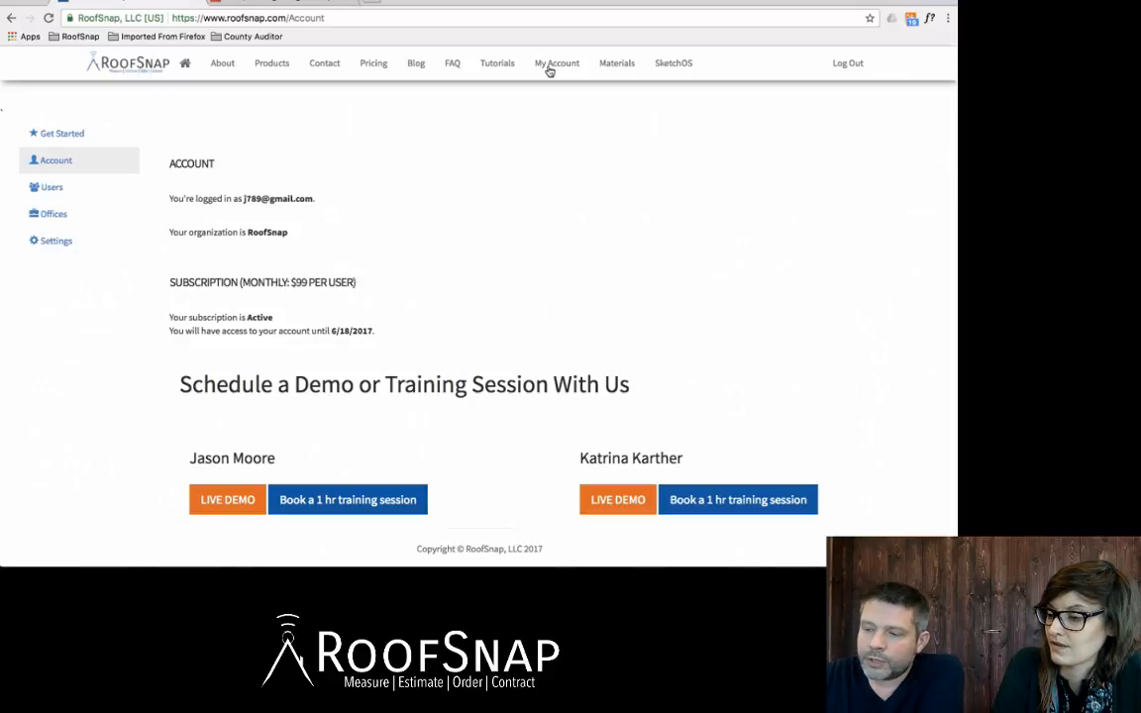
Step: Load the XYZ Roofing office's materials pricing in Detailed View, showing Coverage, Labor, Material and Factor
left_click(617, 64)
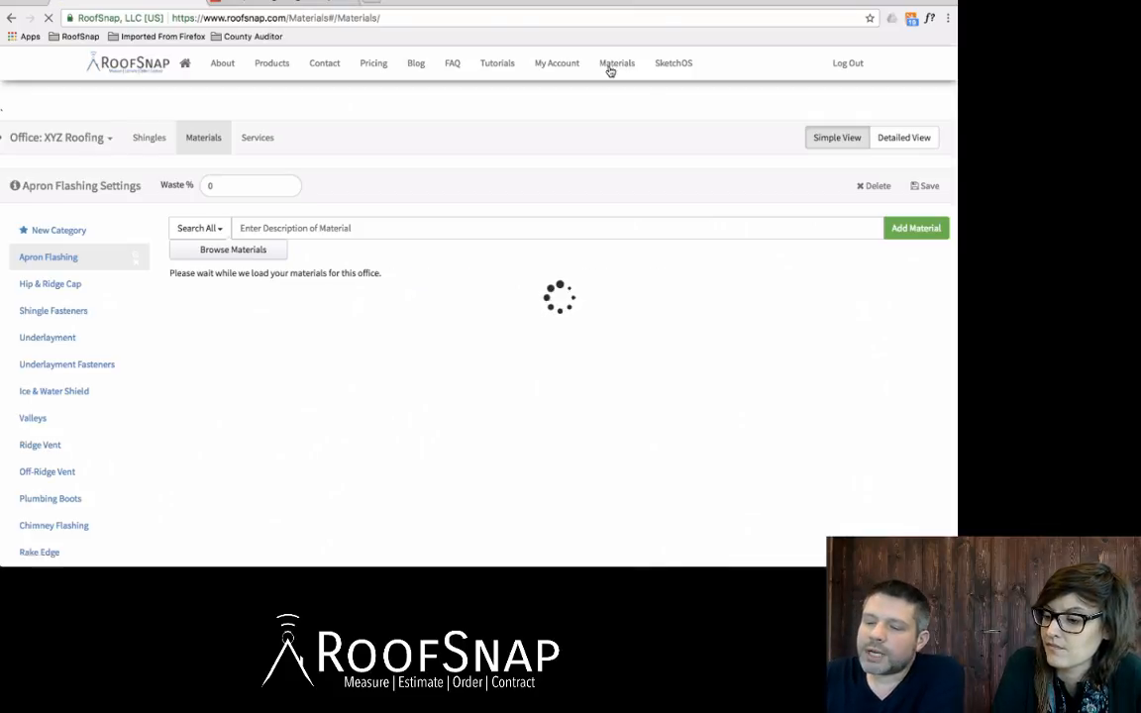
left_click(61, 139)
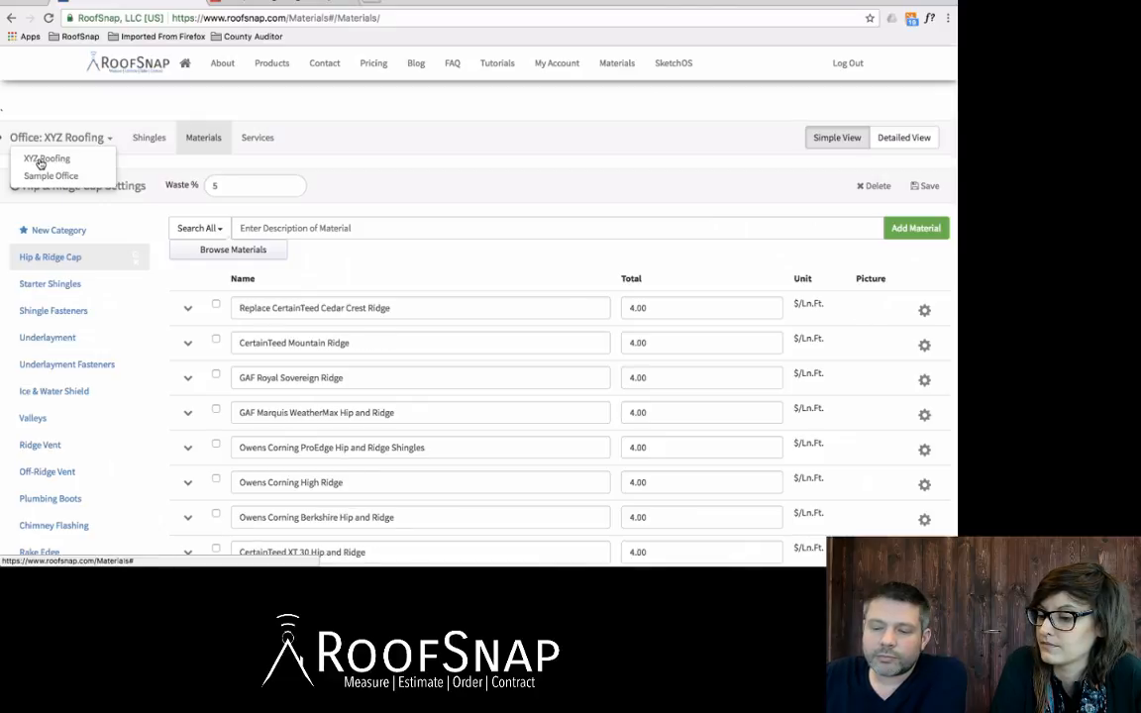
left_click(41, 163)
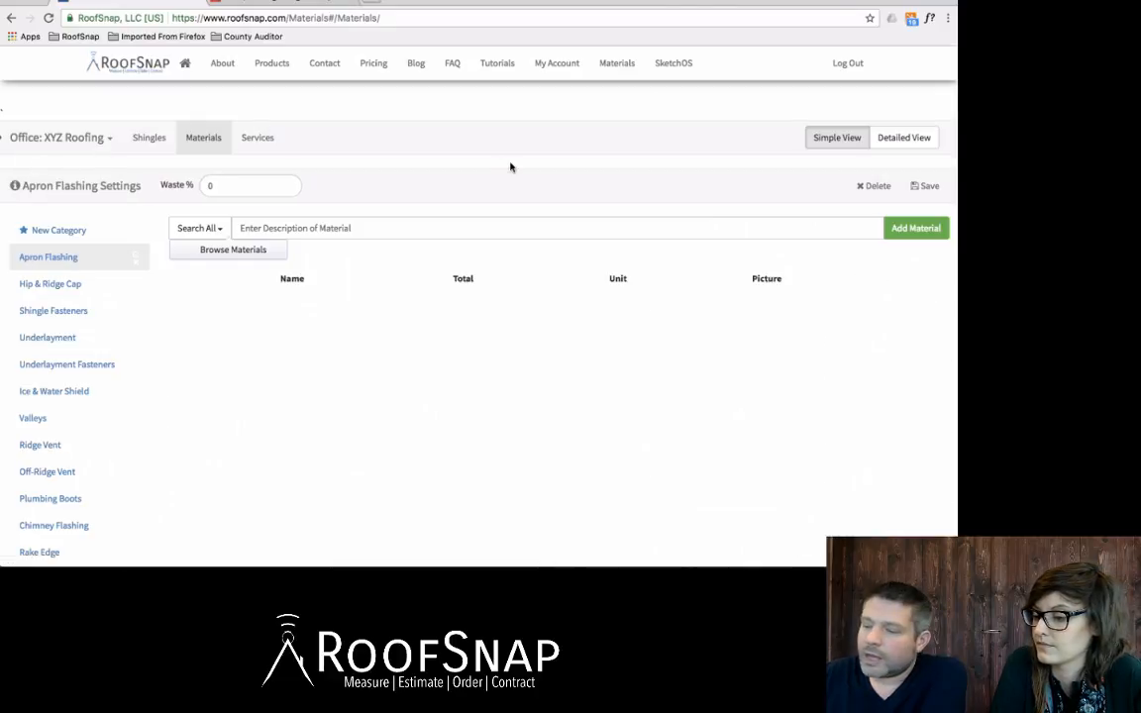
left_click(890, 139)
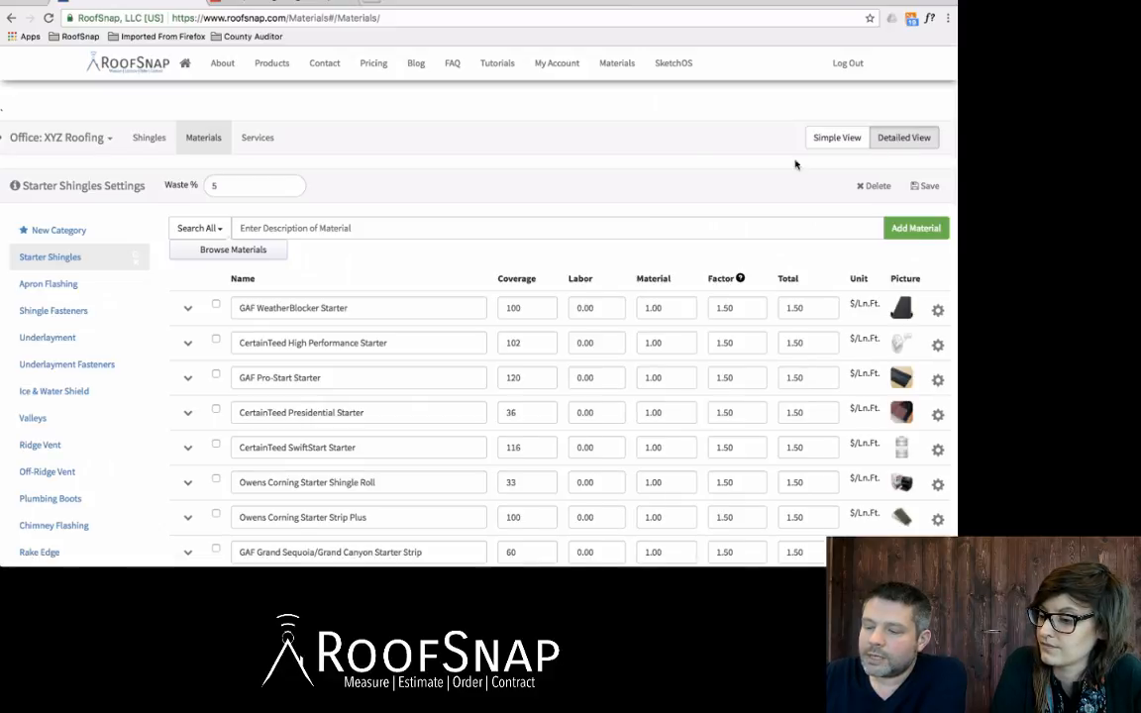
scroll(618, 155, "down", 1)
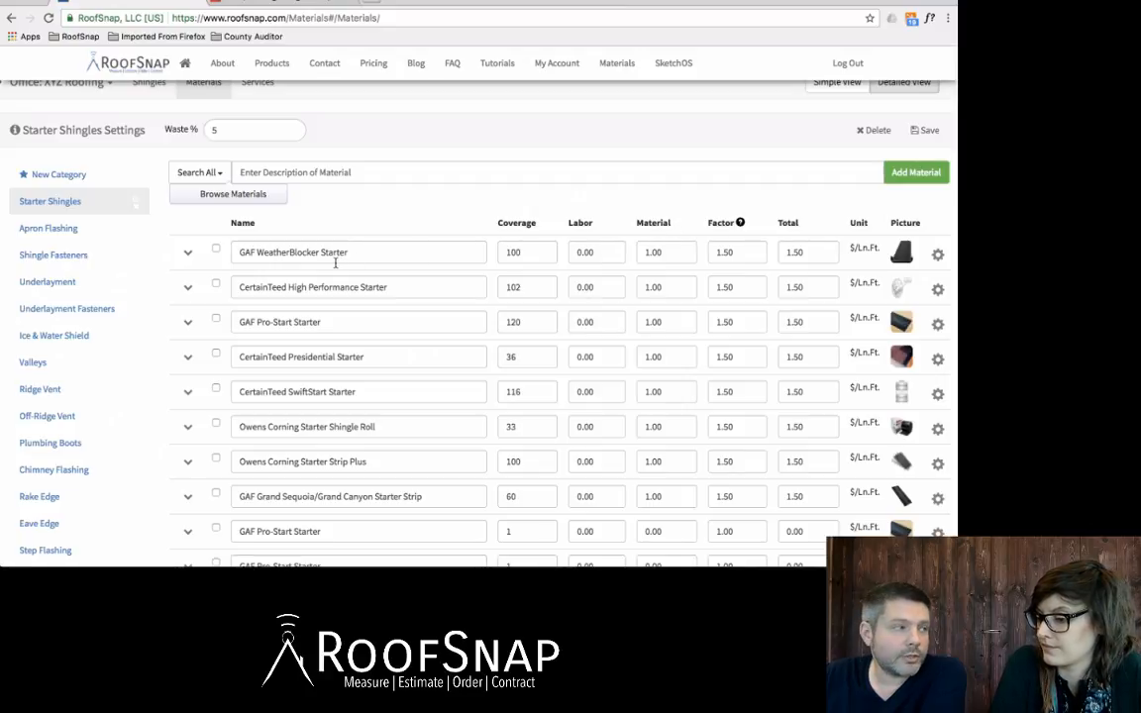
scroll(335, 263, "up", 1)
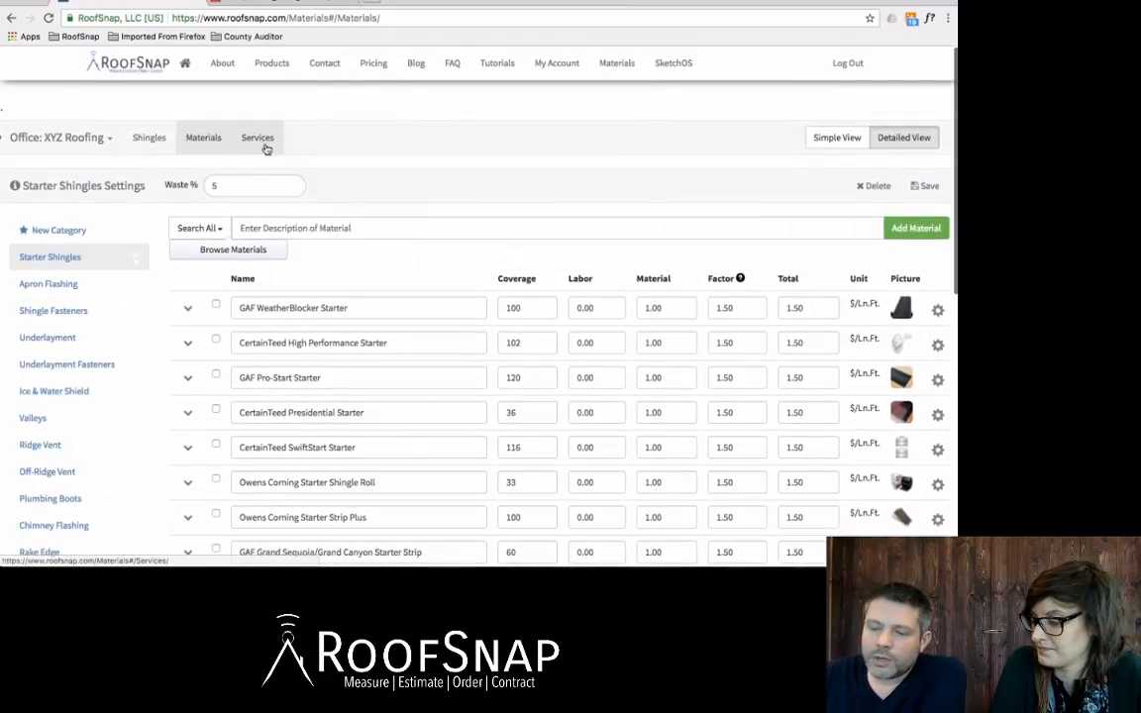
Step: Inspect the first 3-Tab Shingles row's name and 45.00 labor price, then switch to Services pricing
left_click(151, 140)
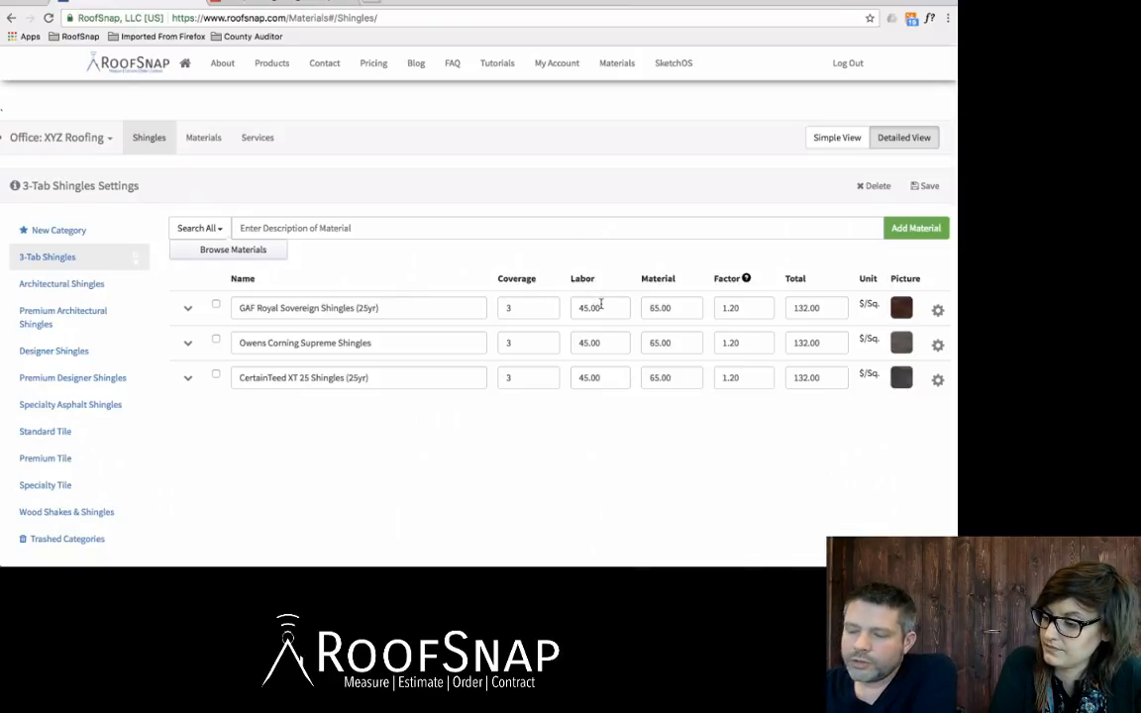
scroll(600, 304, "down", 1)
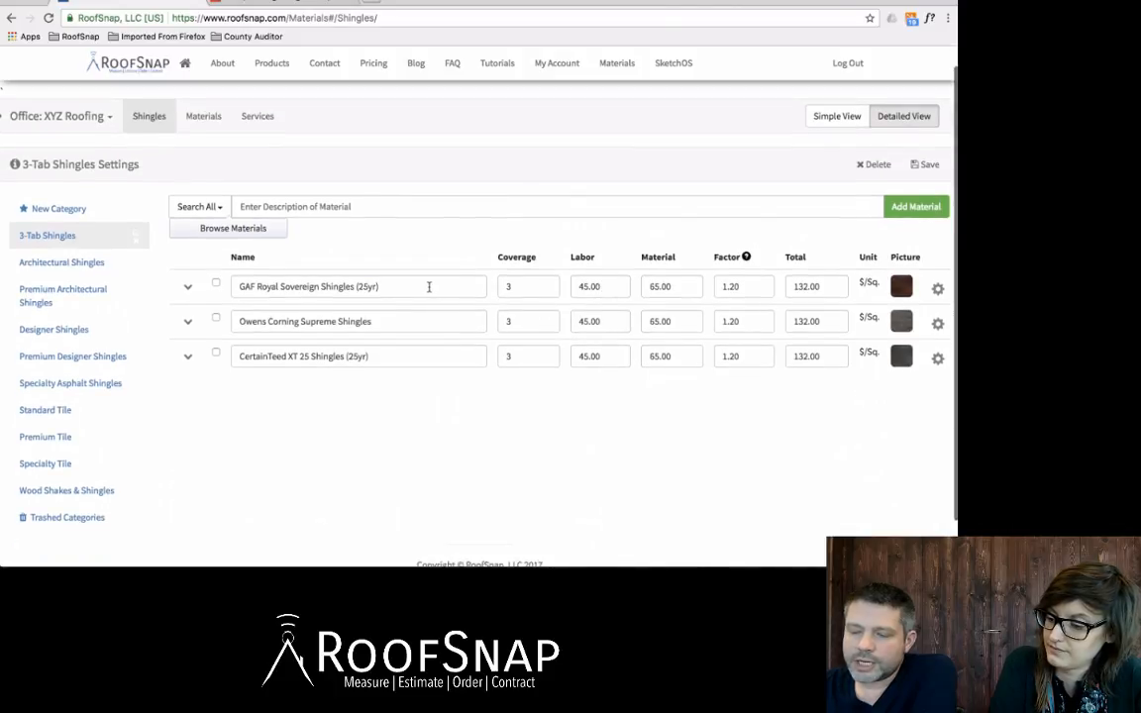
left_click(429, 286)
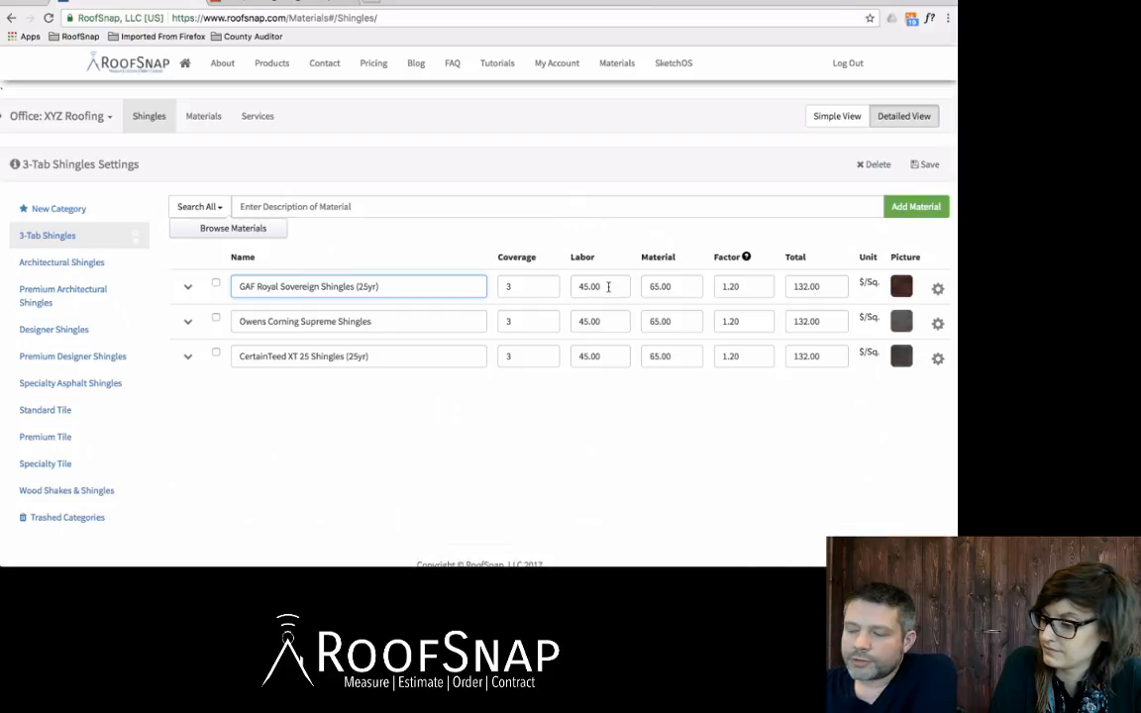
left_click_drag(608, 287, 569, 285)
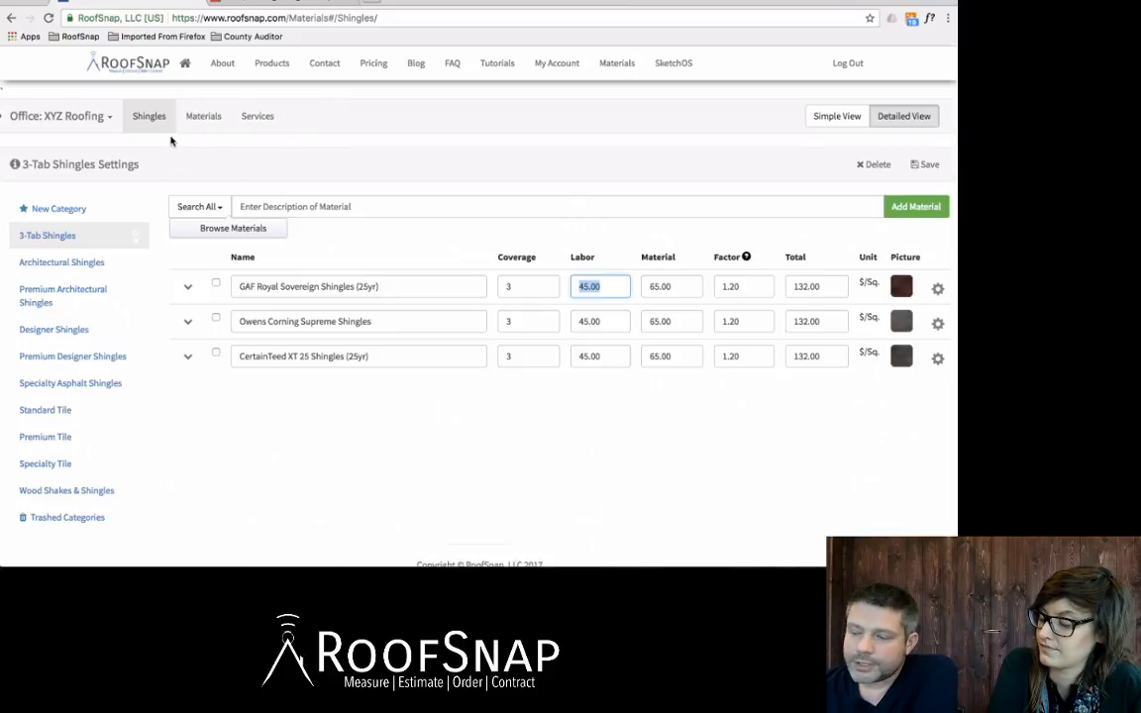
left_click(611, 287)
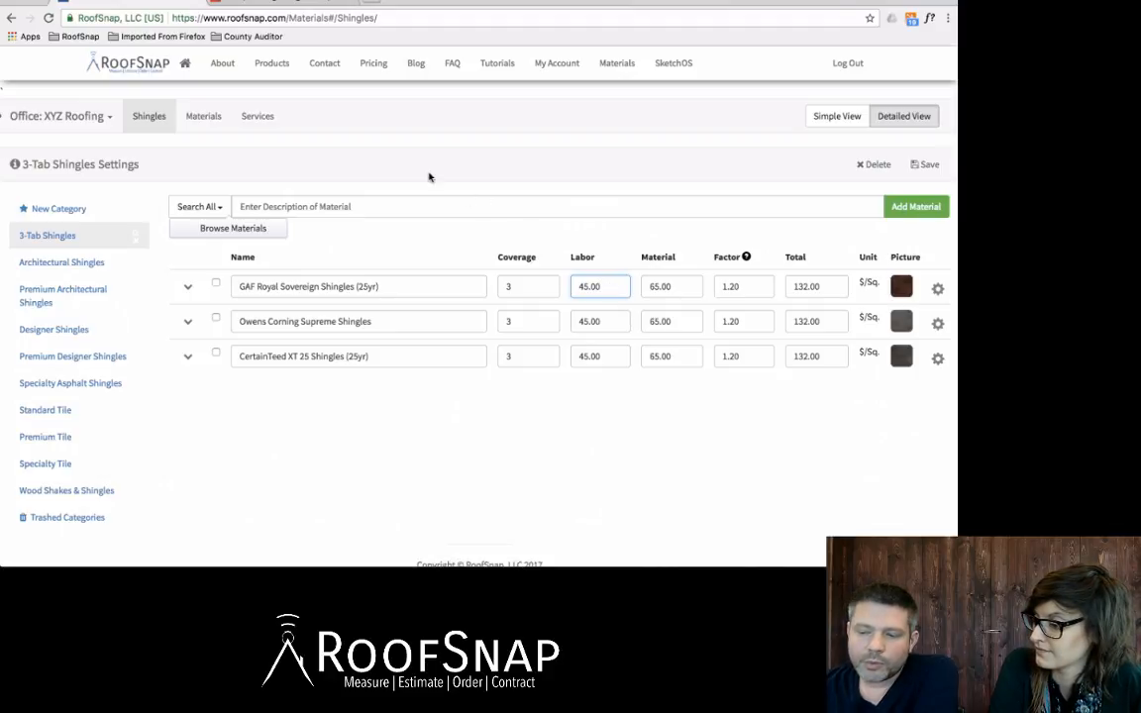
left_click(260, 120)
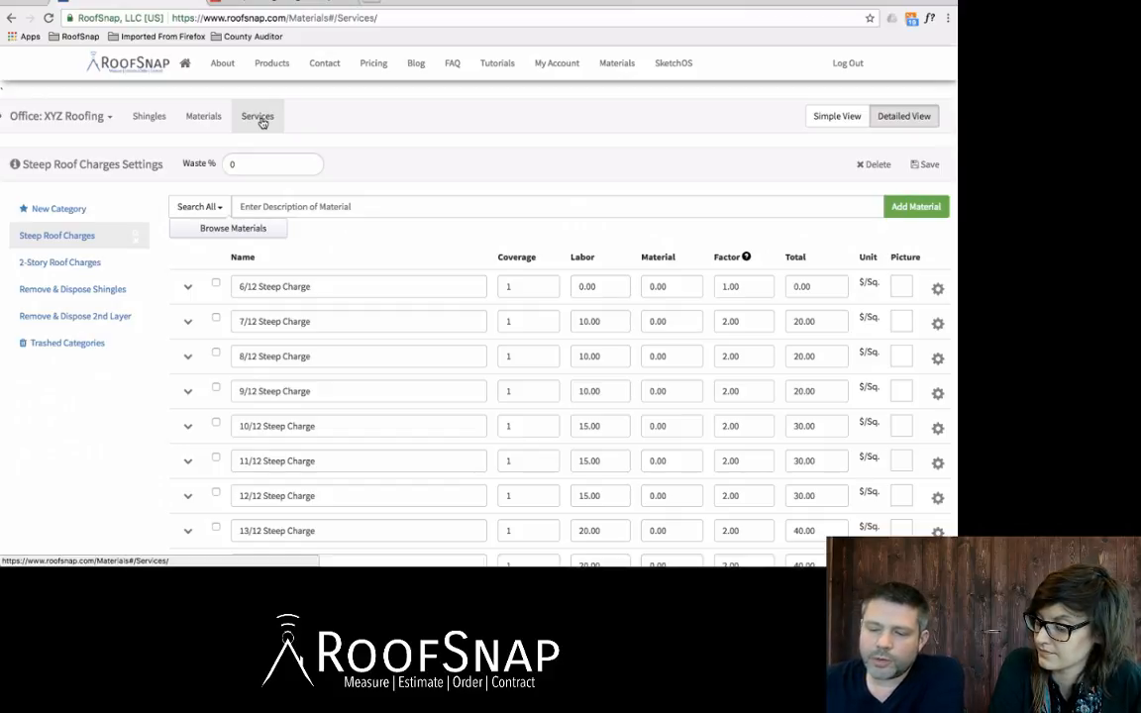
Step: Load the office's Steep Roof Charges and search materials for '6/12', then '7/12 -9/12'
left_click(259, 118)
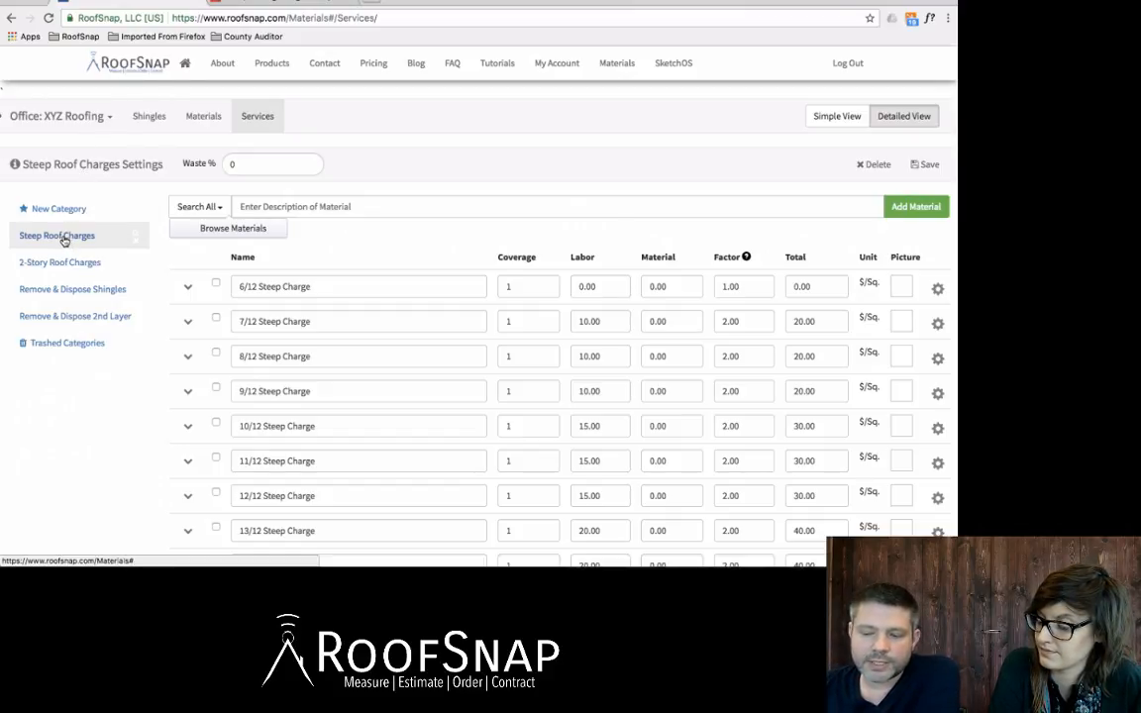
left_click(327, 289)
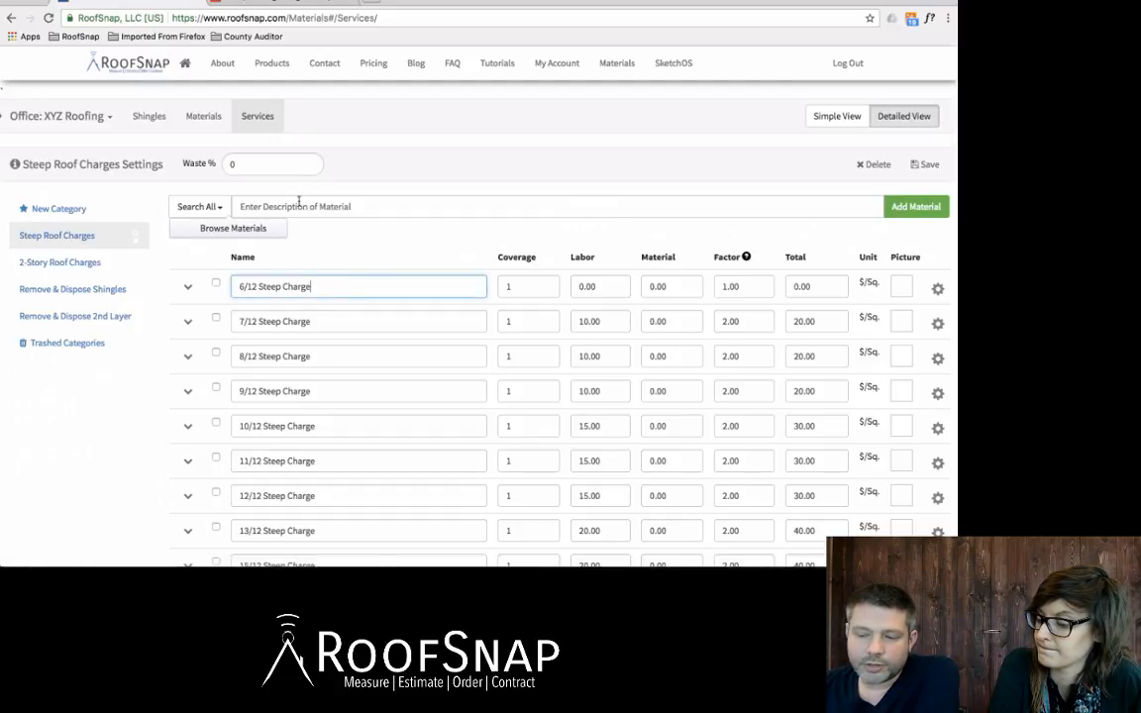
left_click(264, 206)
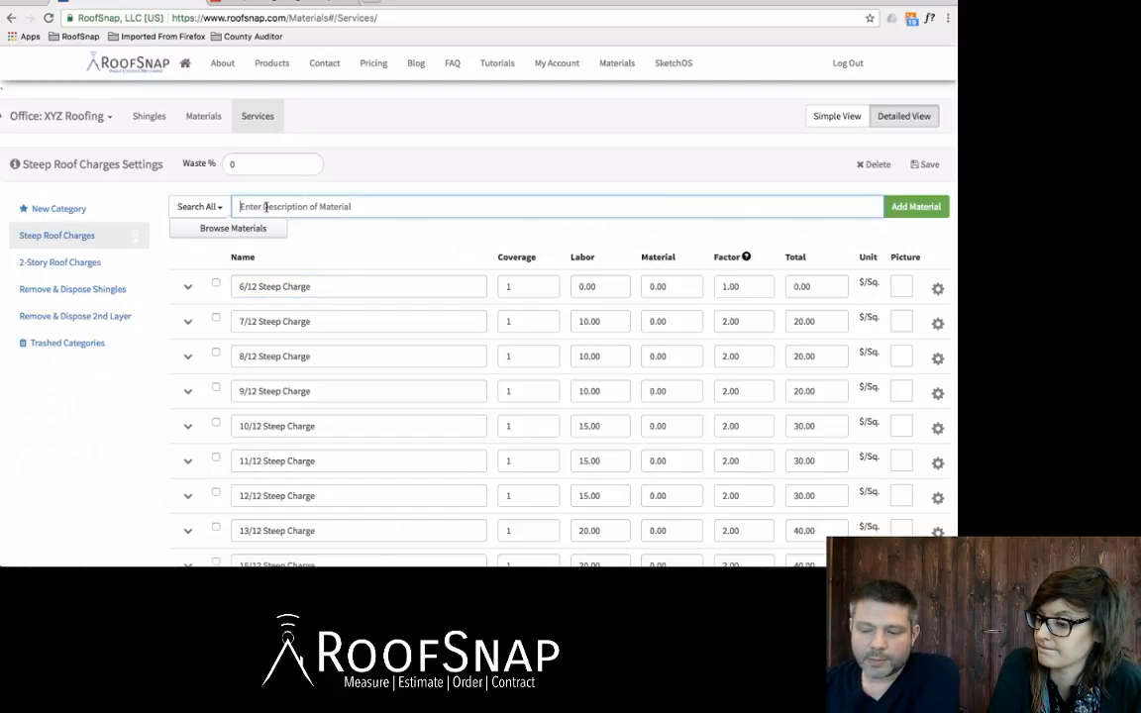
type("6/12")
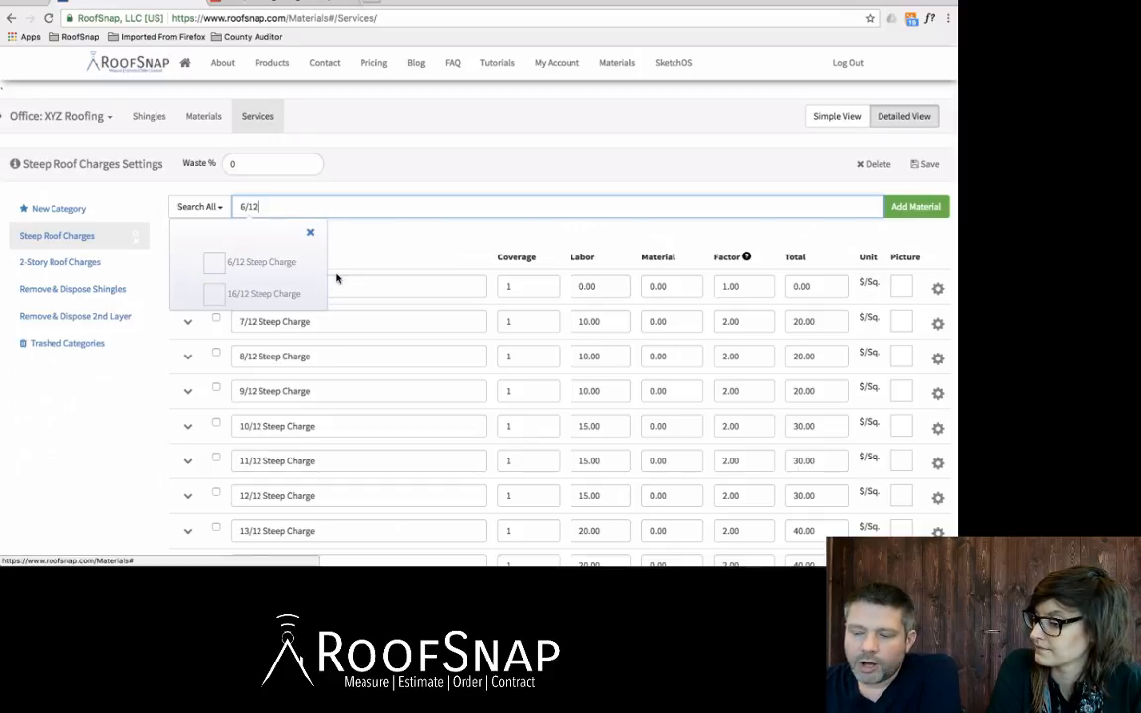
left_click(379, 249)
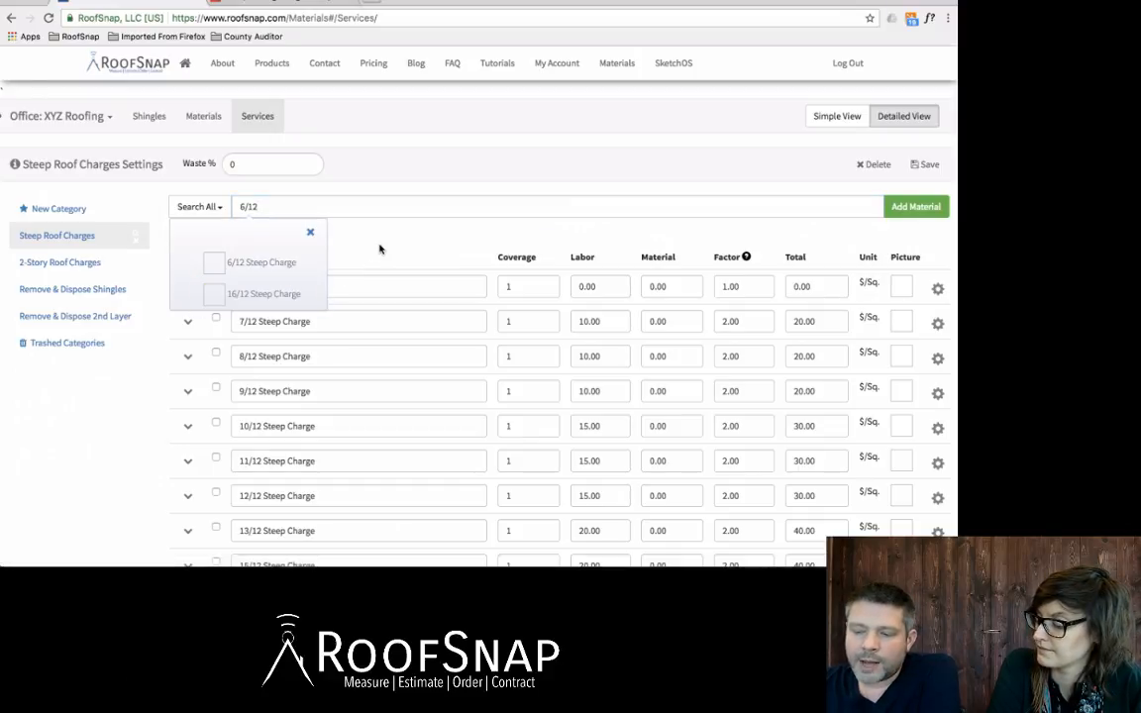
left_click(314, 209)
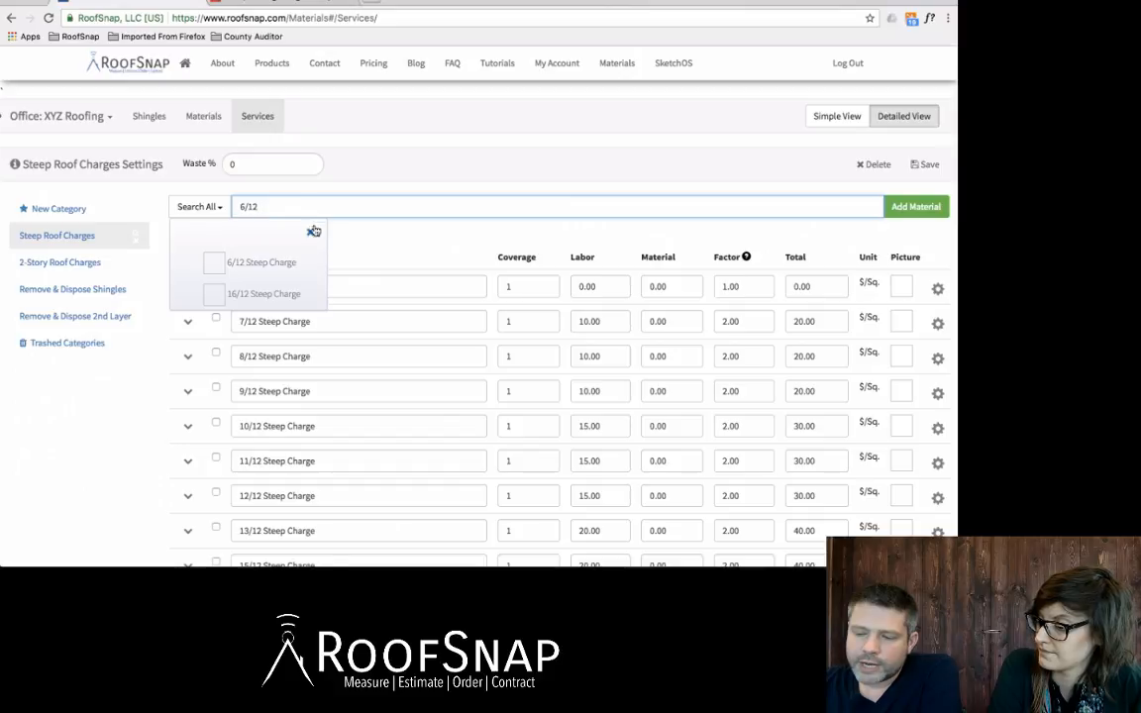
left_click(310, 232)
left_click_drag(292, 209, 231, 208)
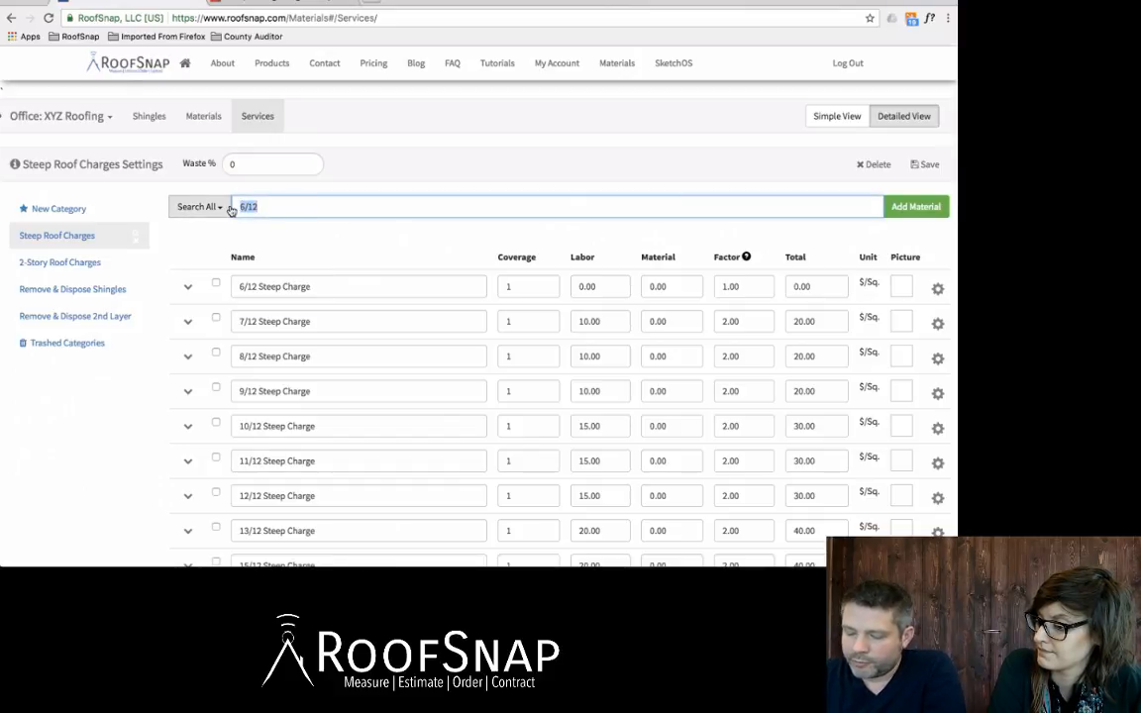
type("7/1")
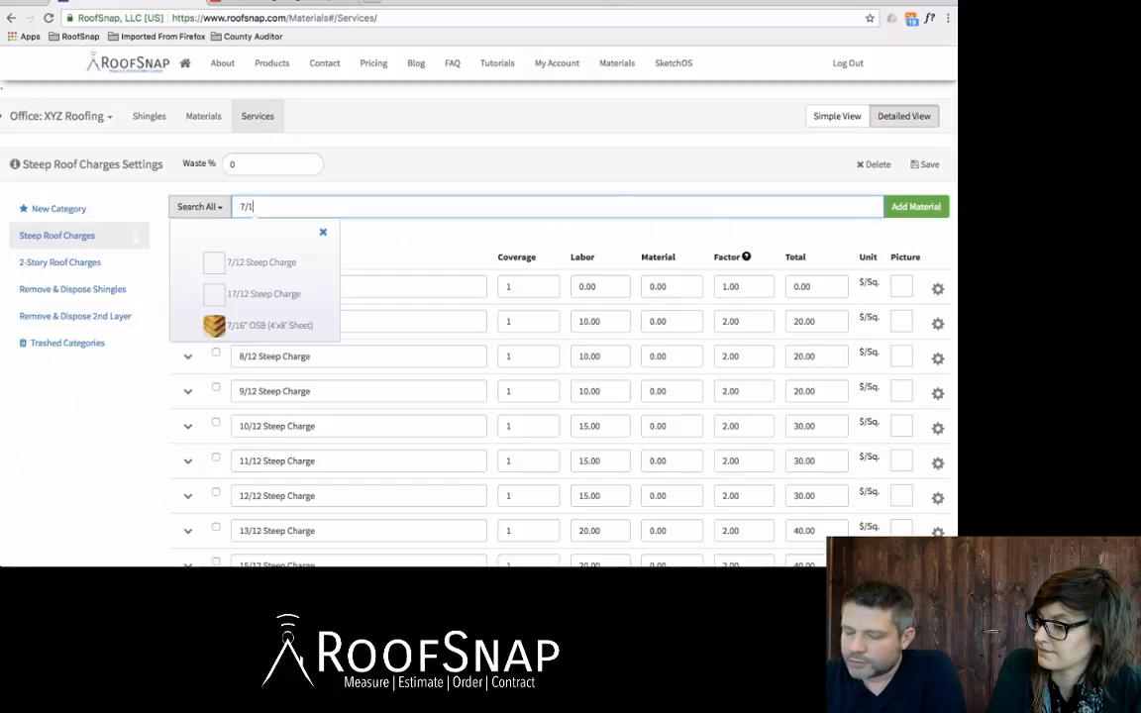
type("2 -9")
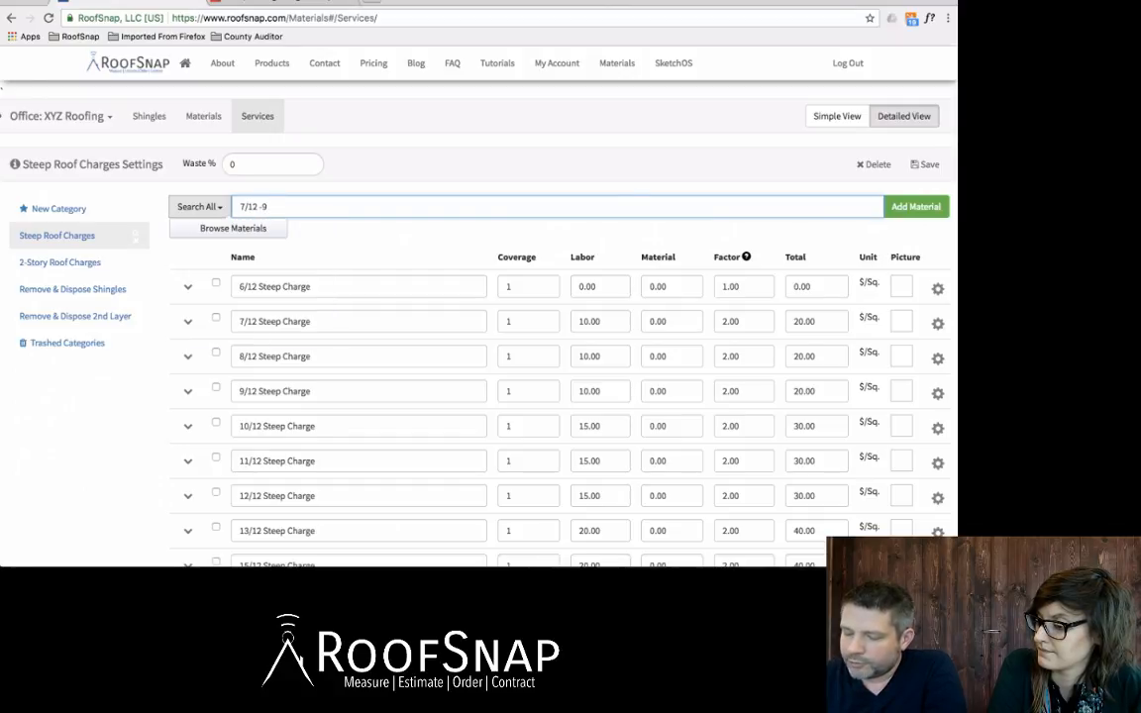
type("/12")
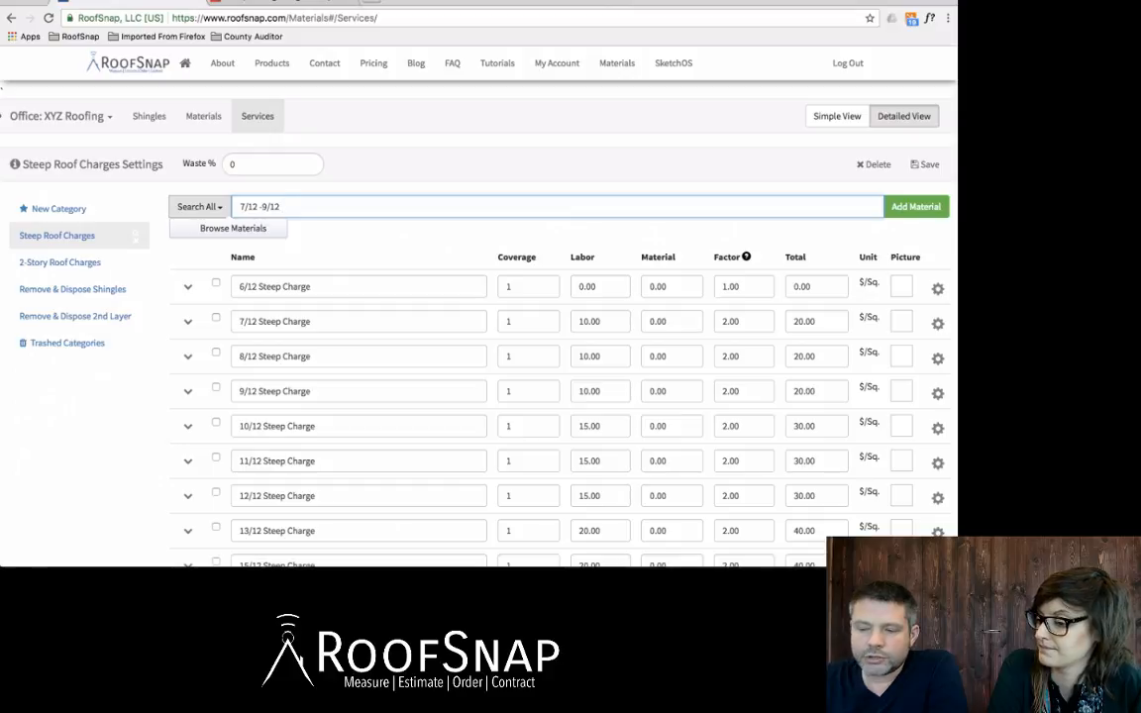
key("BackSpace")
key("BackSpace")
key("BackSpace")
key("BackSpace")
key("BackSpace")
key("BackSpace")
key("BackSpace")
key("BackSpace")
key("BackSpace")
key("BackSpace")
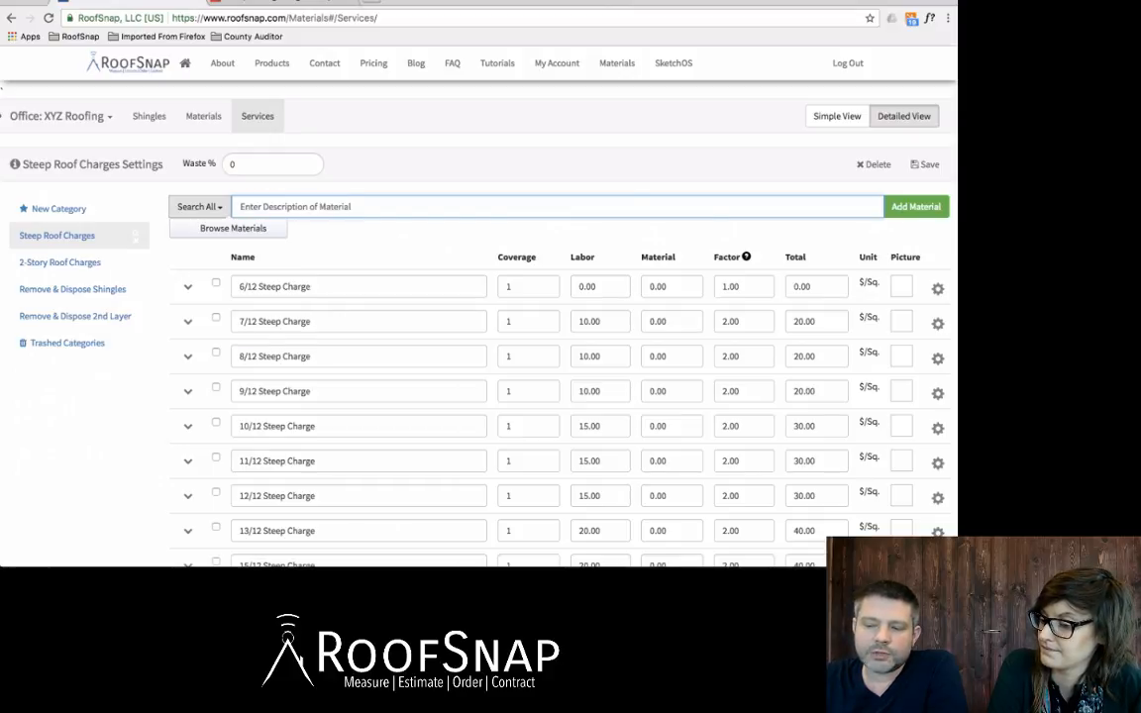
Step: Tick the checkbox on the 6/12 Steep Charge row
left_click(377, 247)
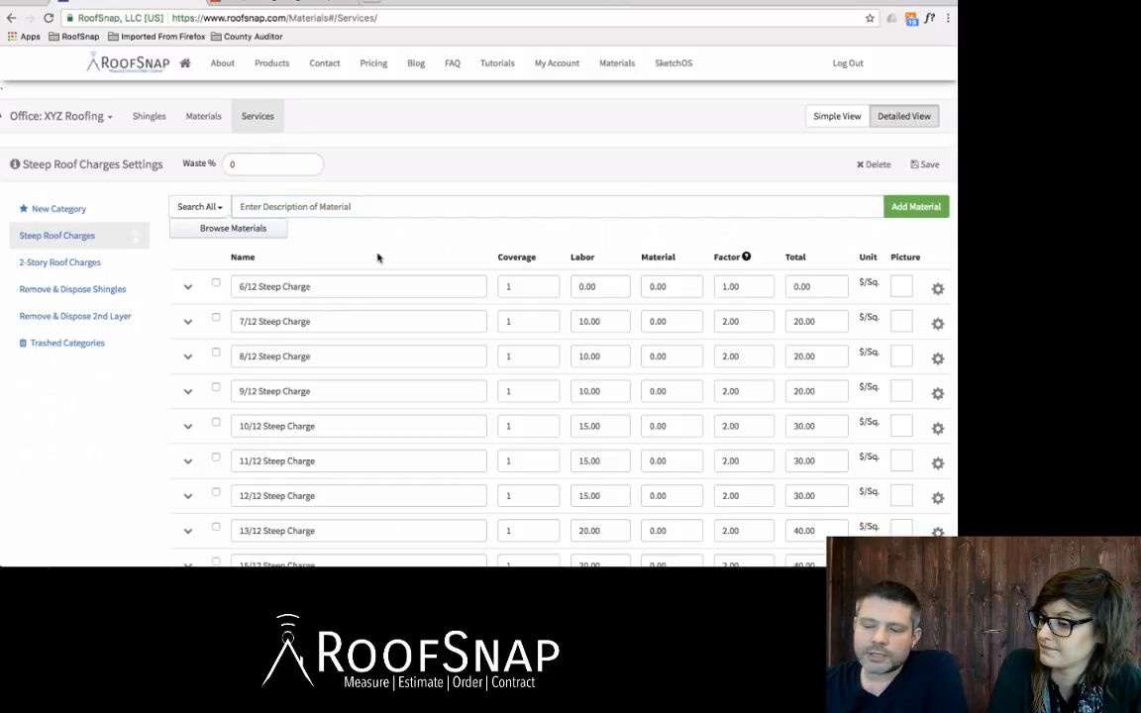
scroll(358, 309, "down", 5)
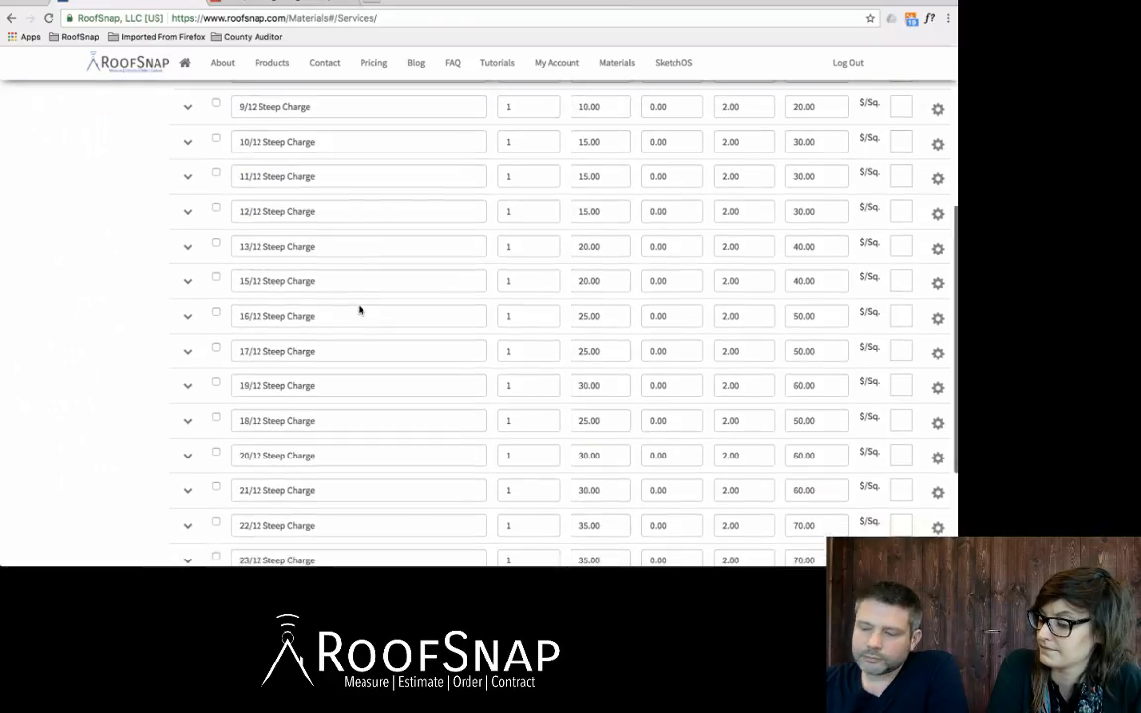
scroll(359, 310, "up", 5)
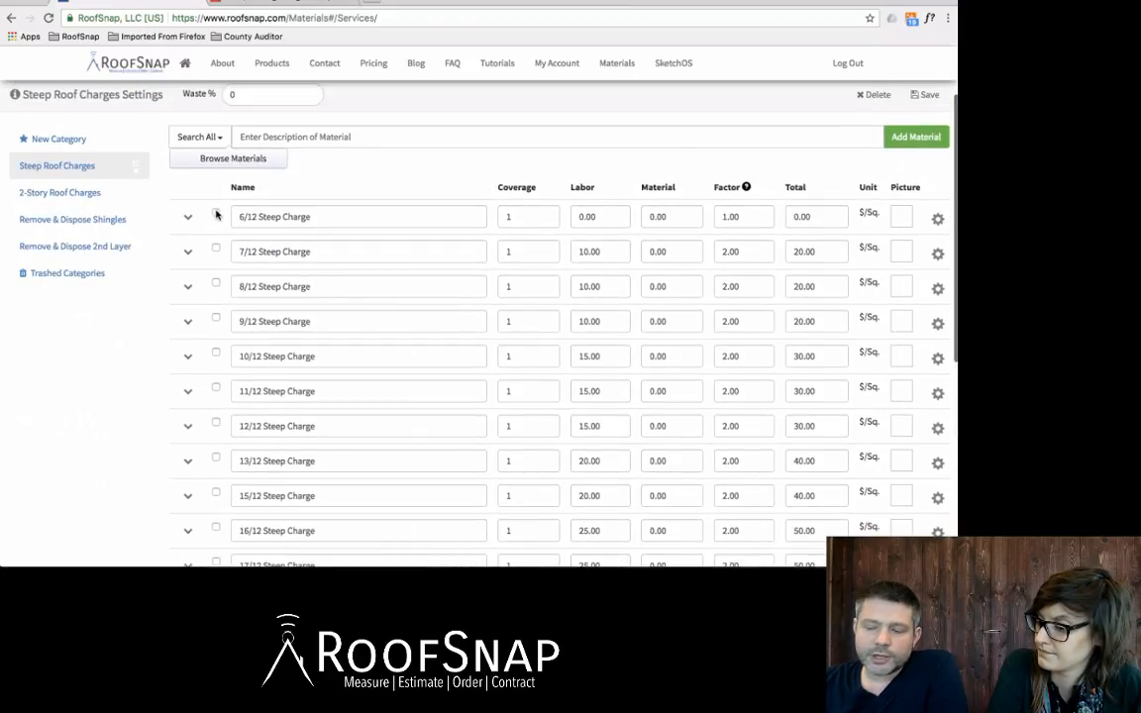
left_click(216, 216)
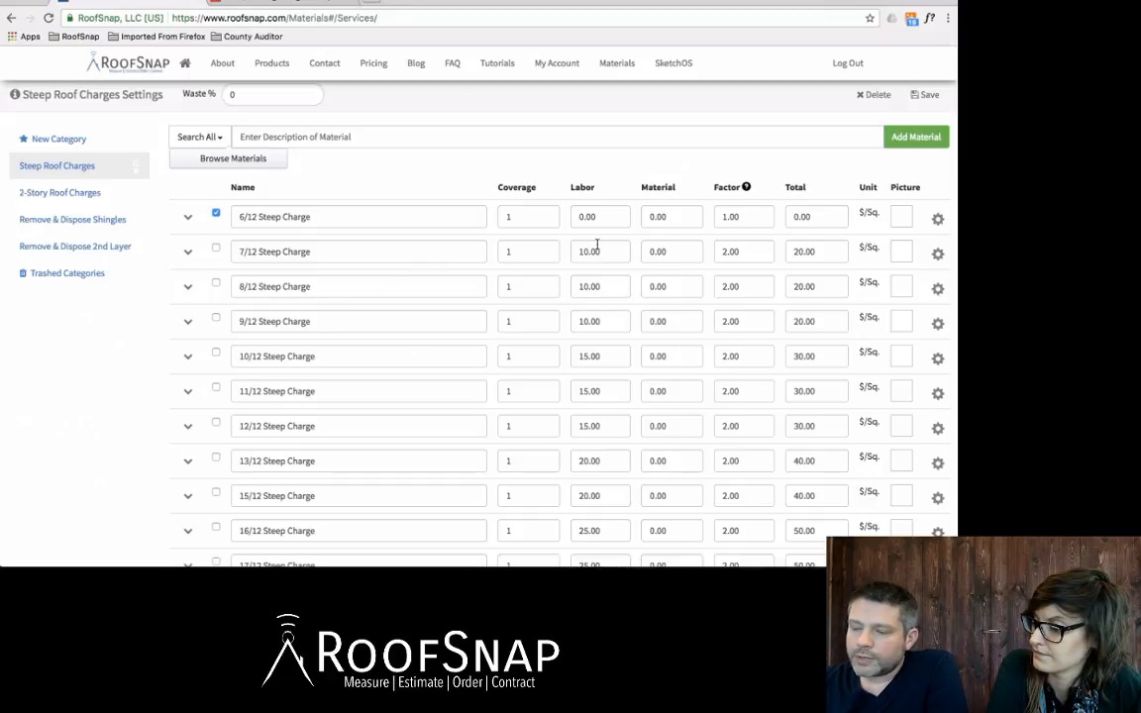
Step: Review the labor prices of the 7/12, 9/12 and 15/12 Steep Charges, through 24/12
scroll(597, 245, "down", 1)
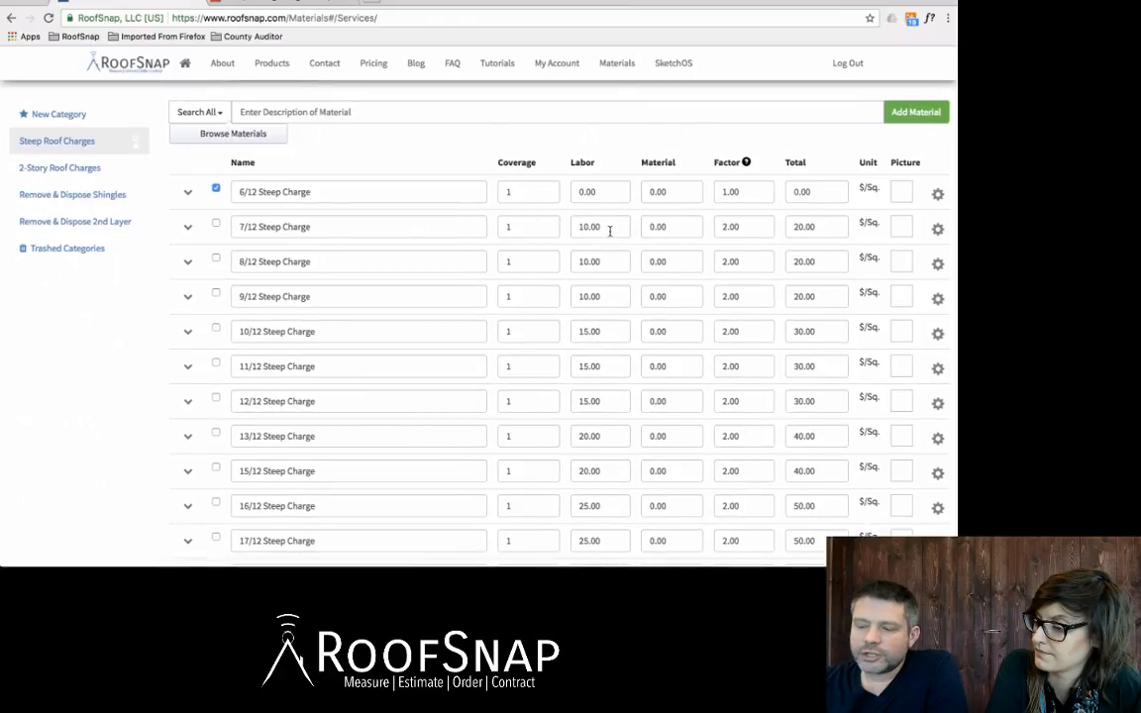
left_click(609, 230)
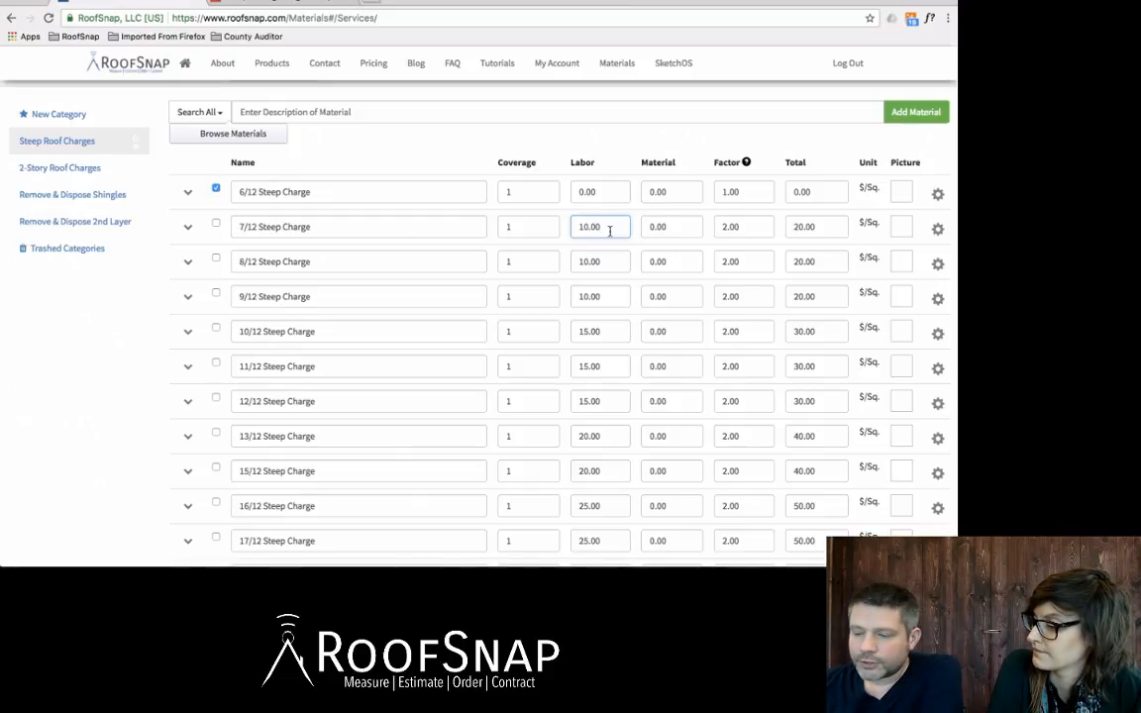
scroll(609, 230, "down", 2)
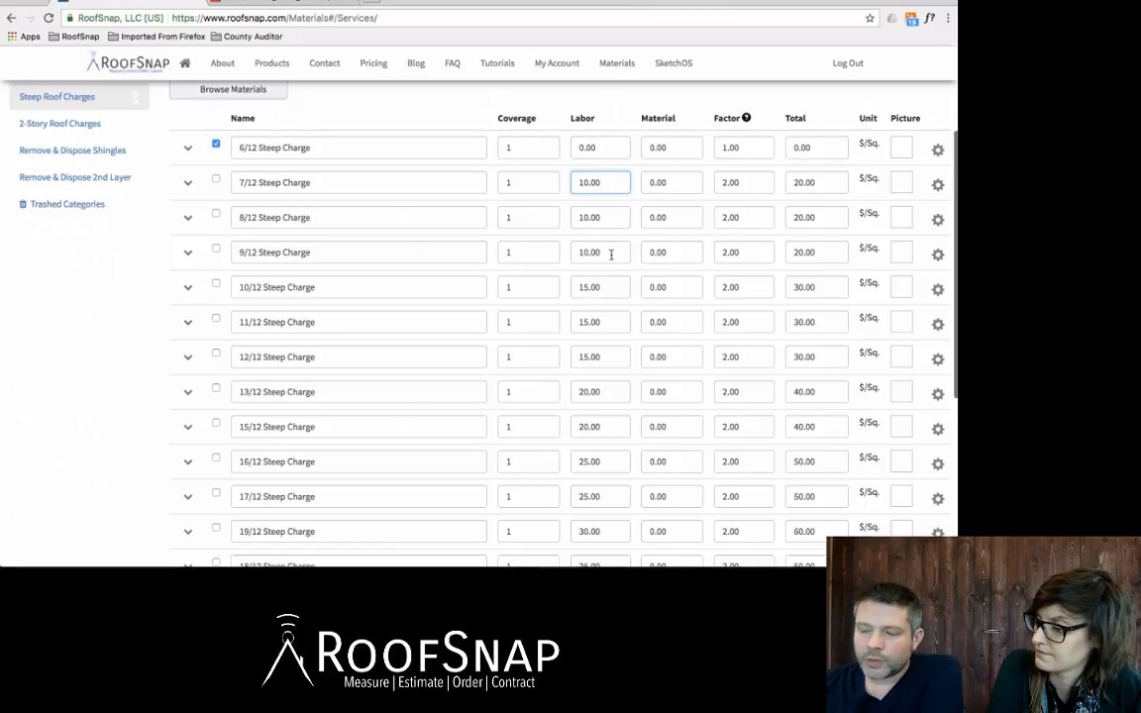
double_click(611, 255)
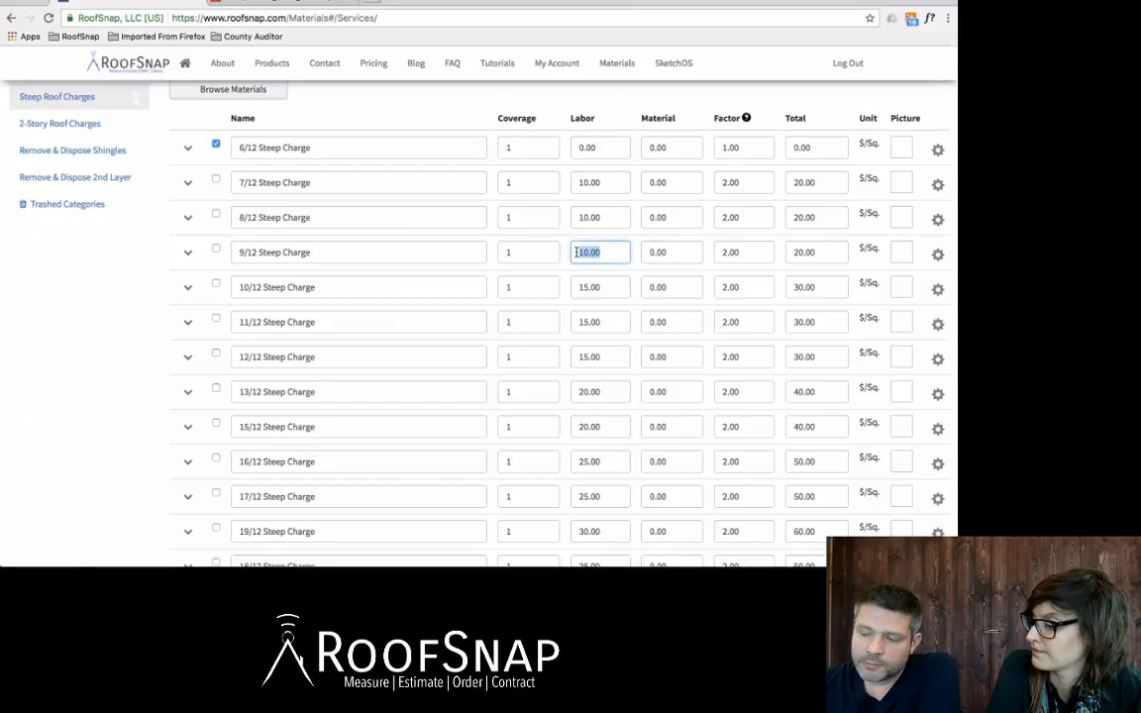
scroll(576, 251, "down", 2)
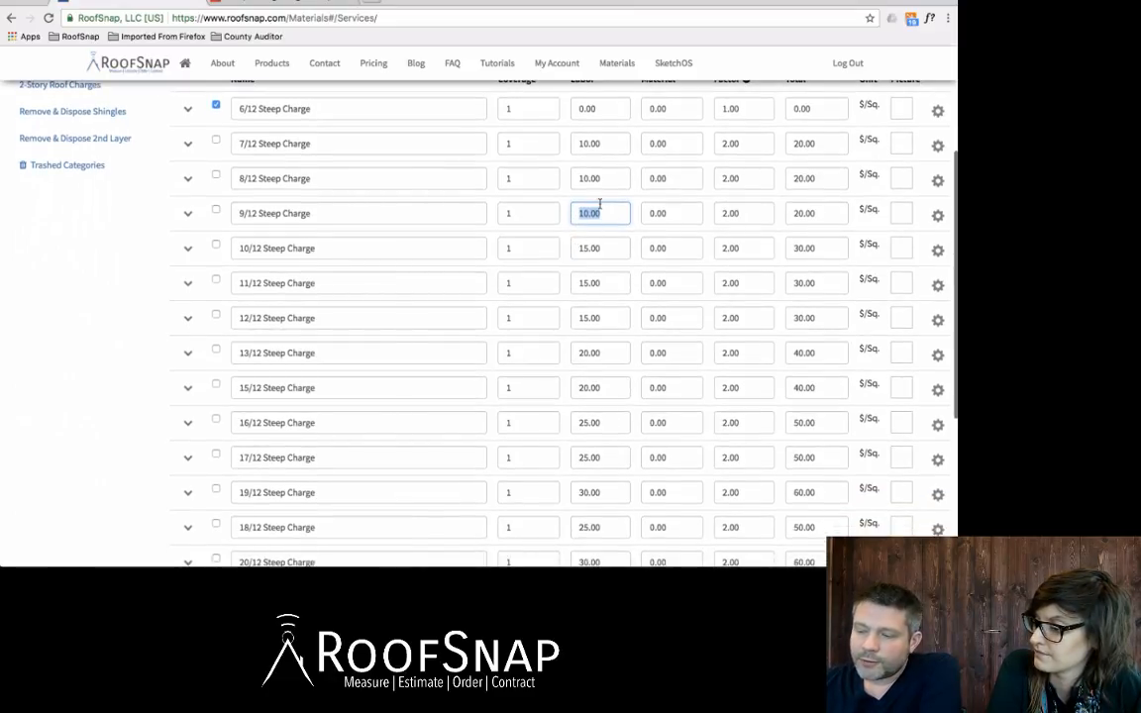
left_click(605, 214)
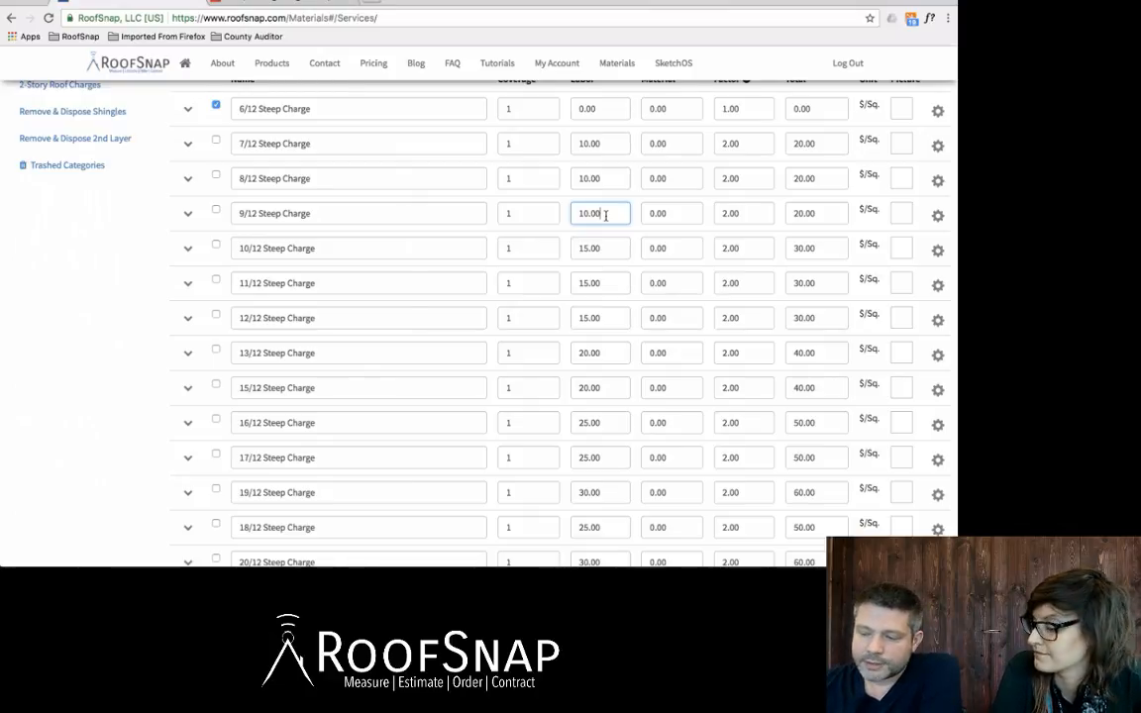
scroll(606, 214, "down", 5)
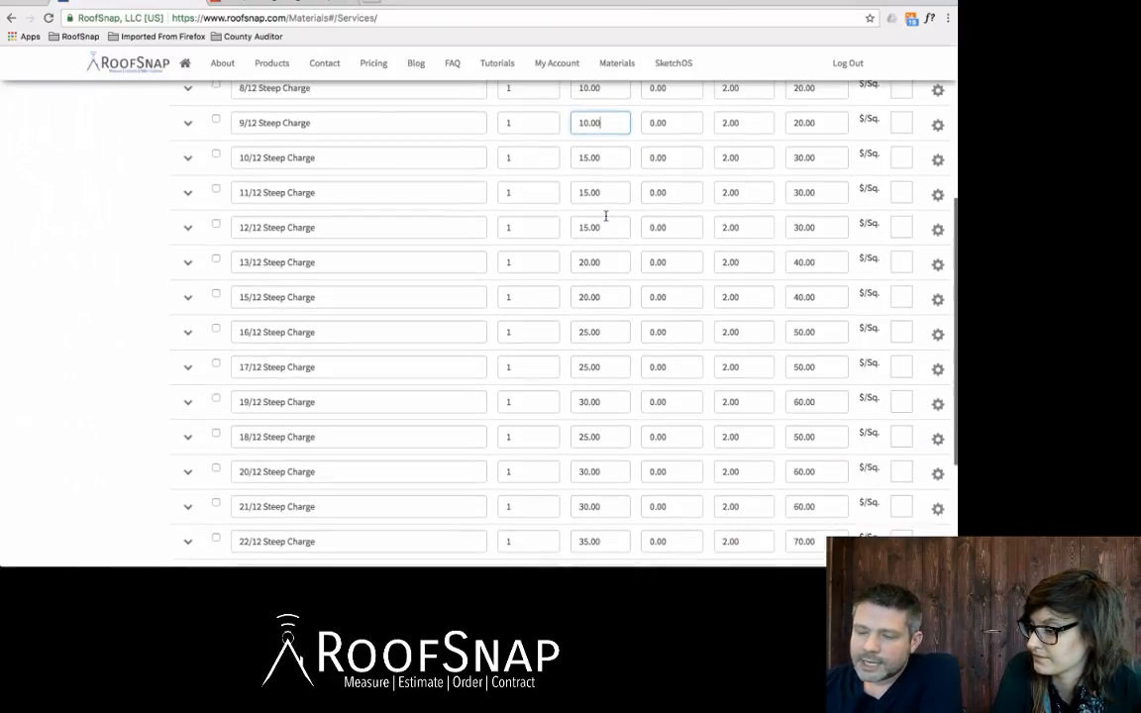
left_click(607, 297)
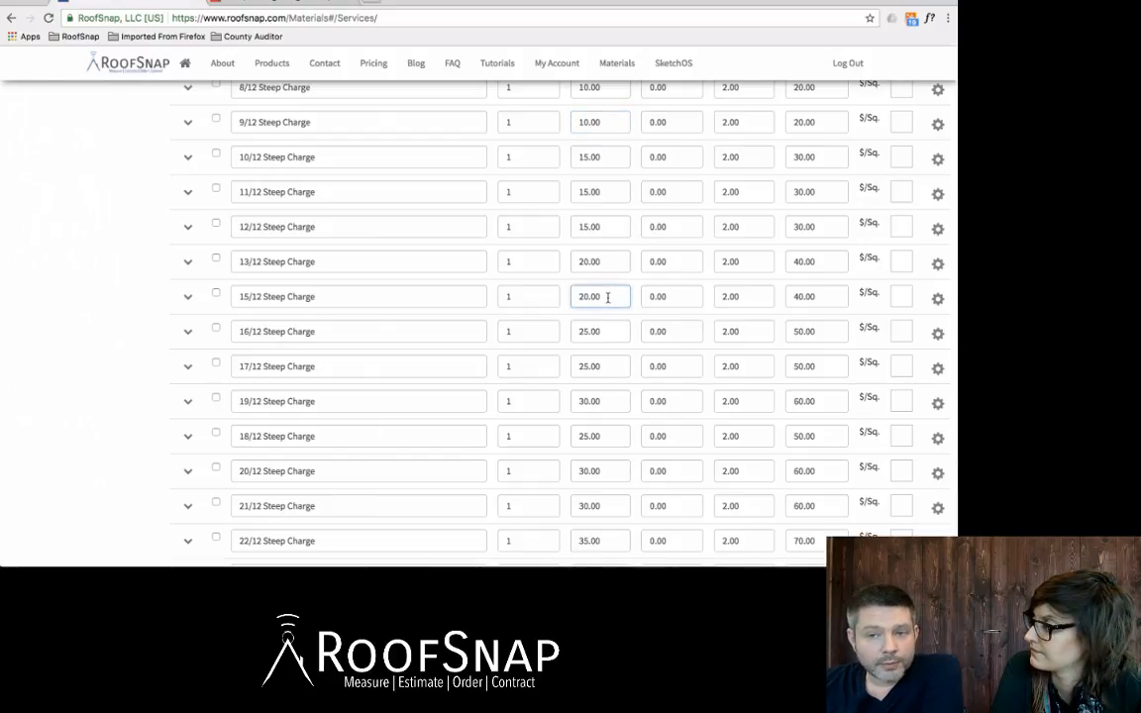
scroll(607, 297, "down", 2)
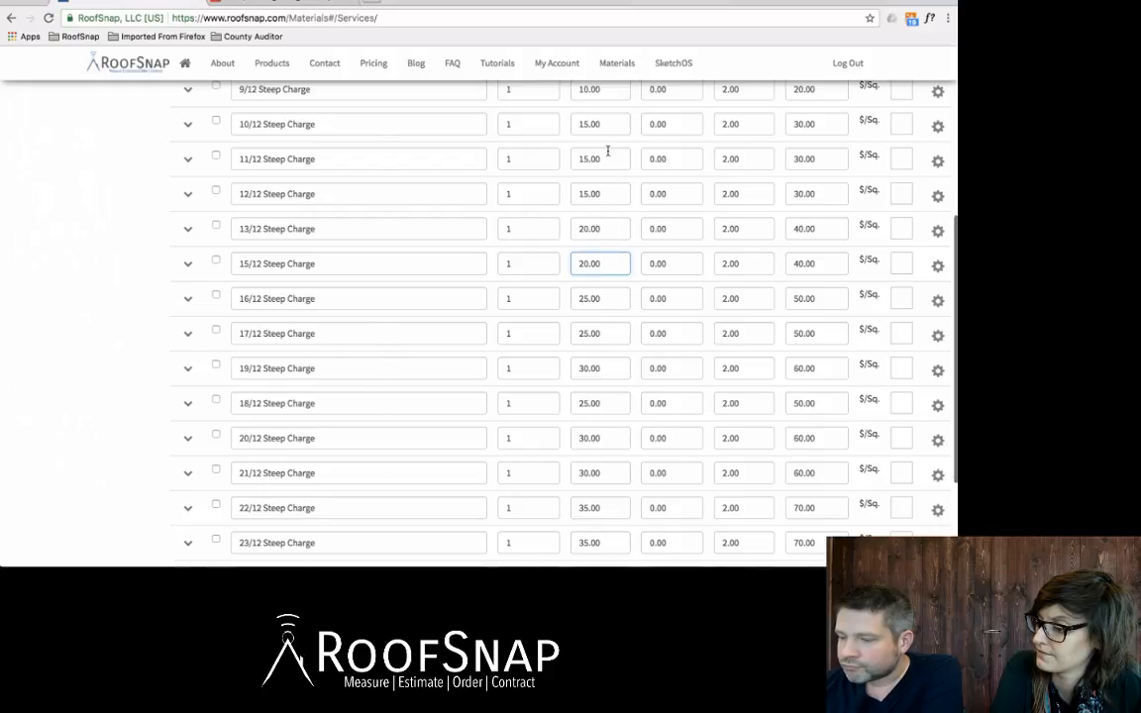
scroll(607, 151, "up", 1)
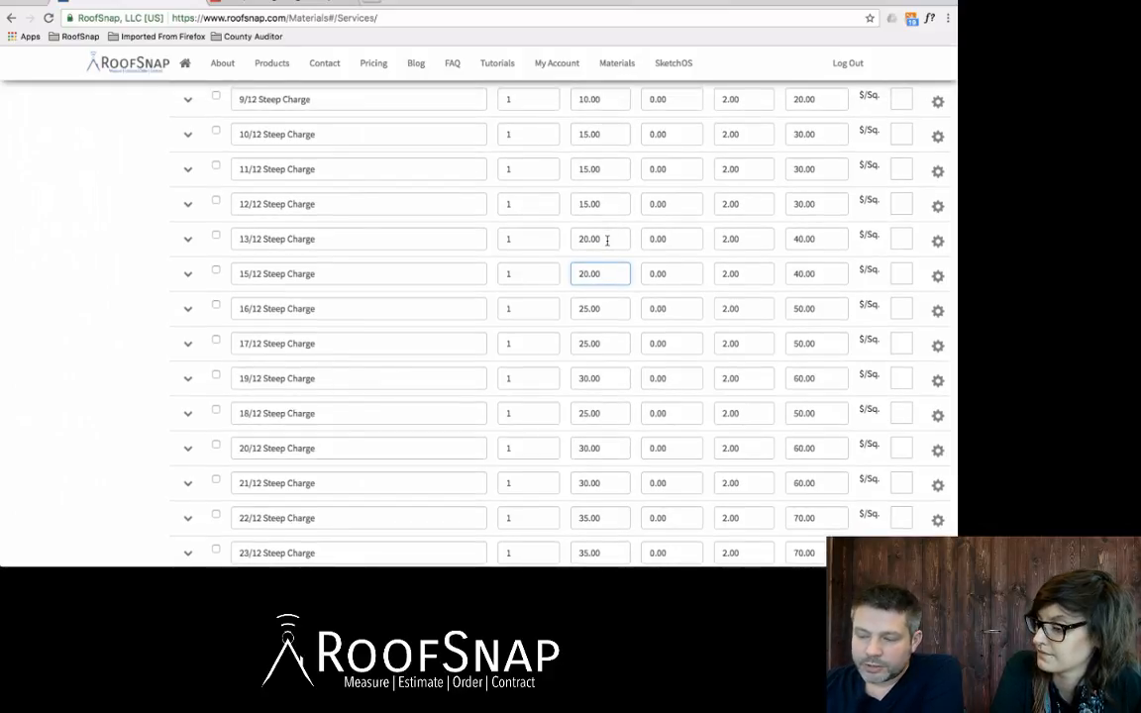
scroll(607, 240, "down", 5)
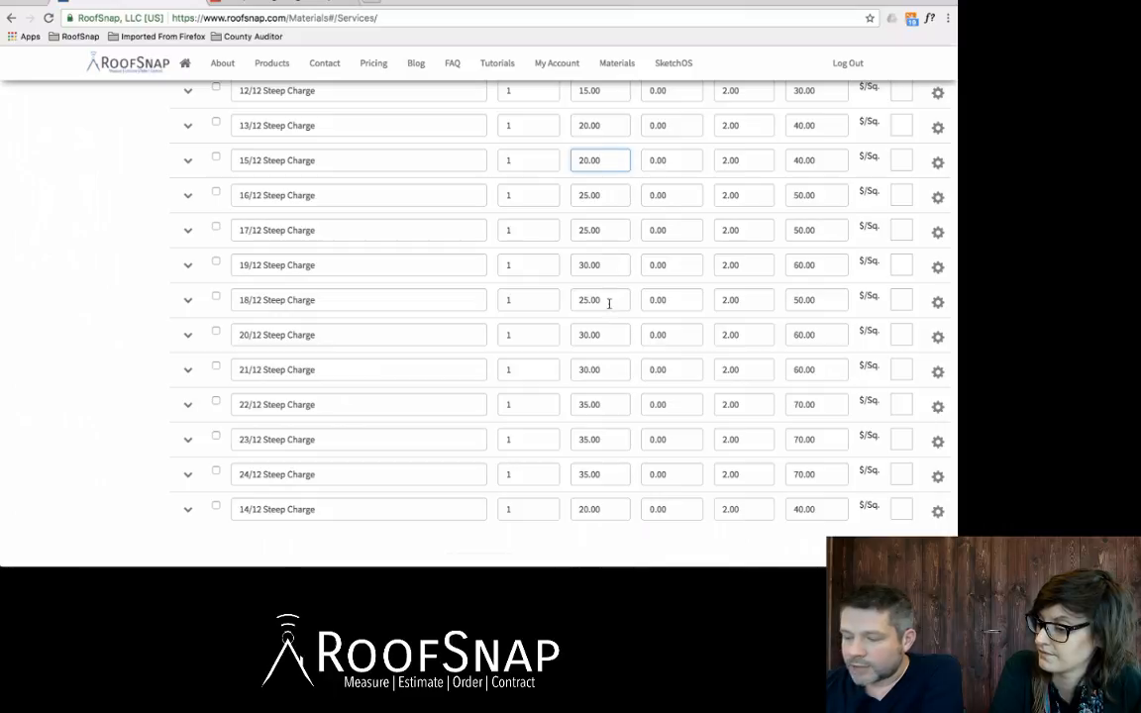
scroll(608, 337, "down", 2)
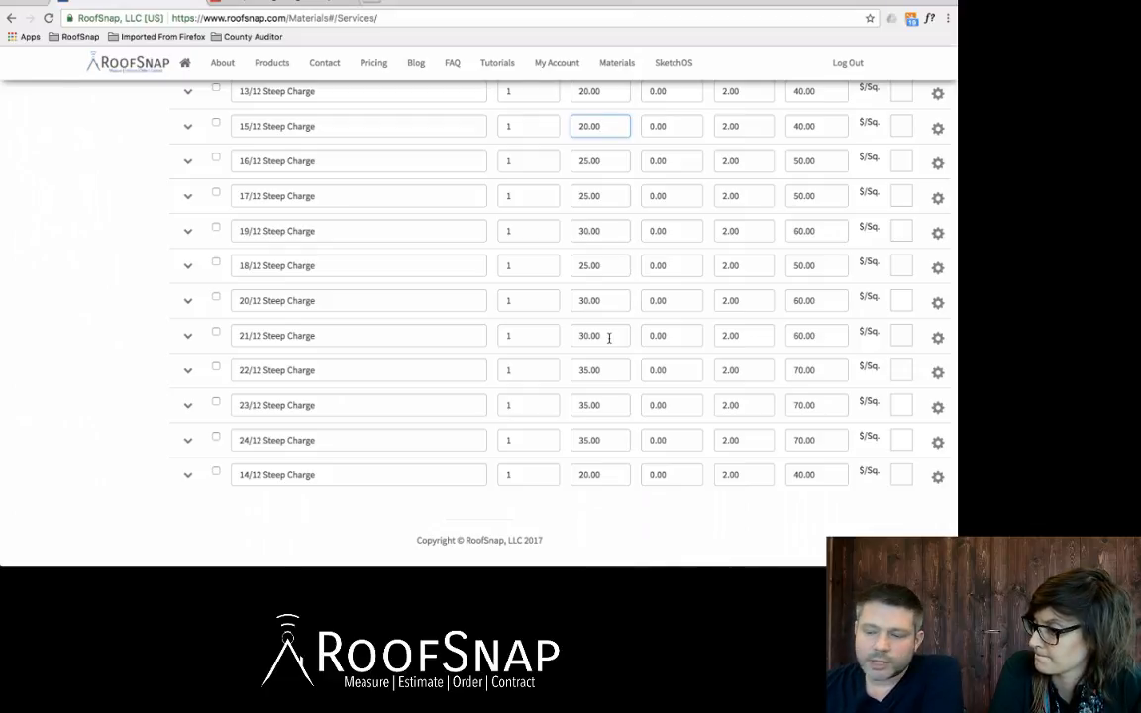
scroll(608, 337, "up", 15)
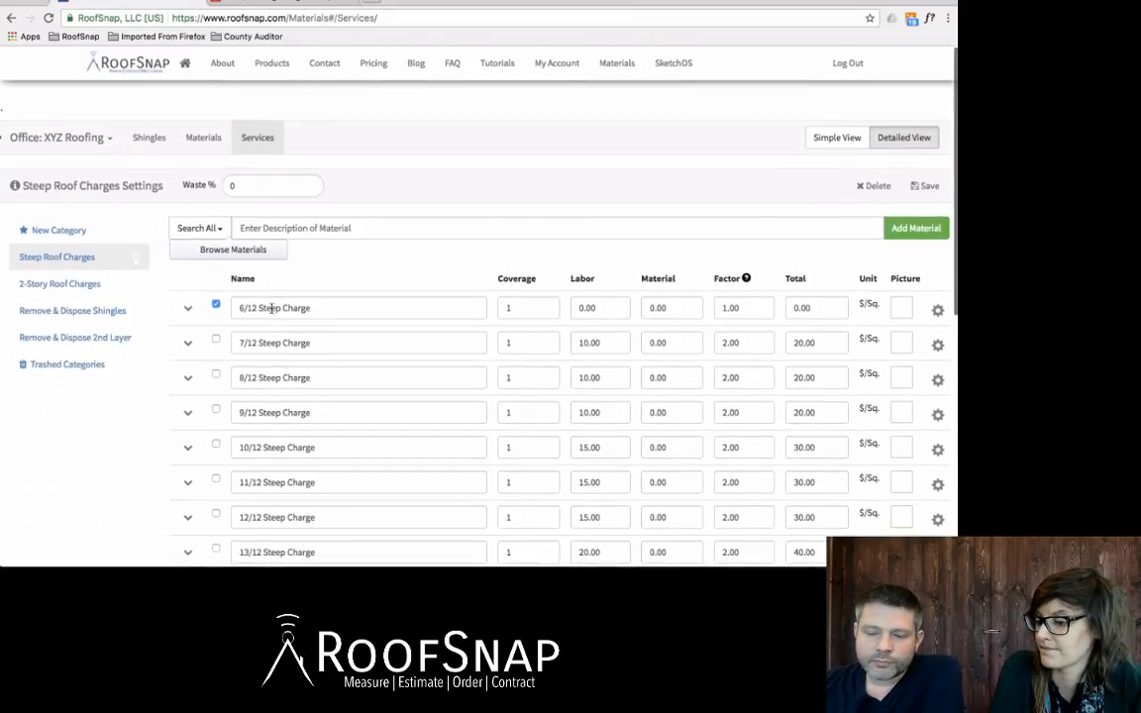
Step: Check the 2-Story Roof Charge's name and 10.00 labor, then show Remove & Dispose Shingles
left_click(57, 285)
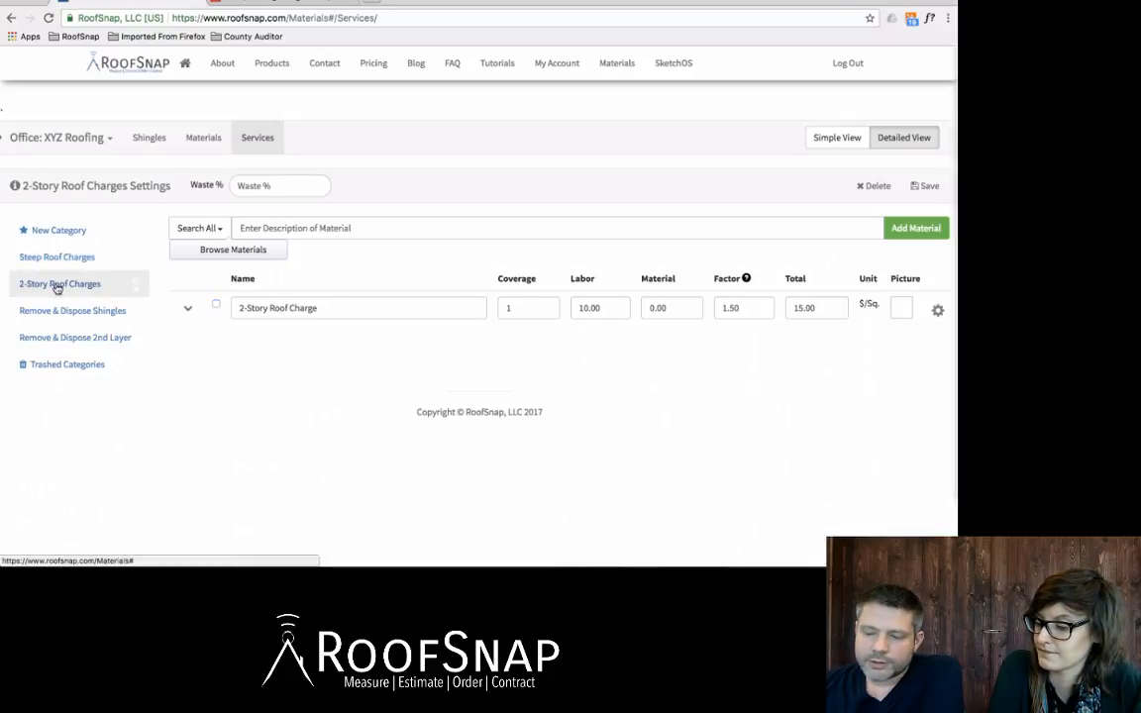
left_click(374, 311)
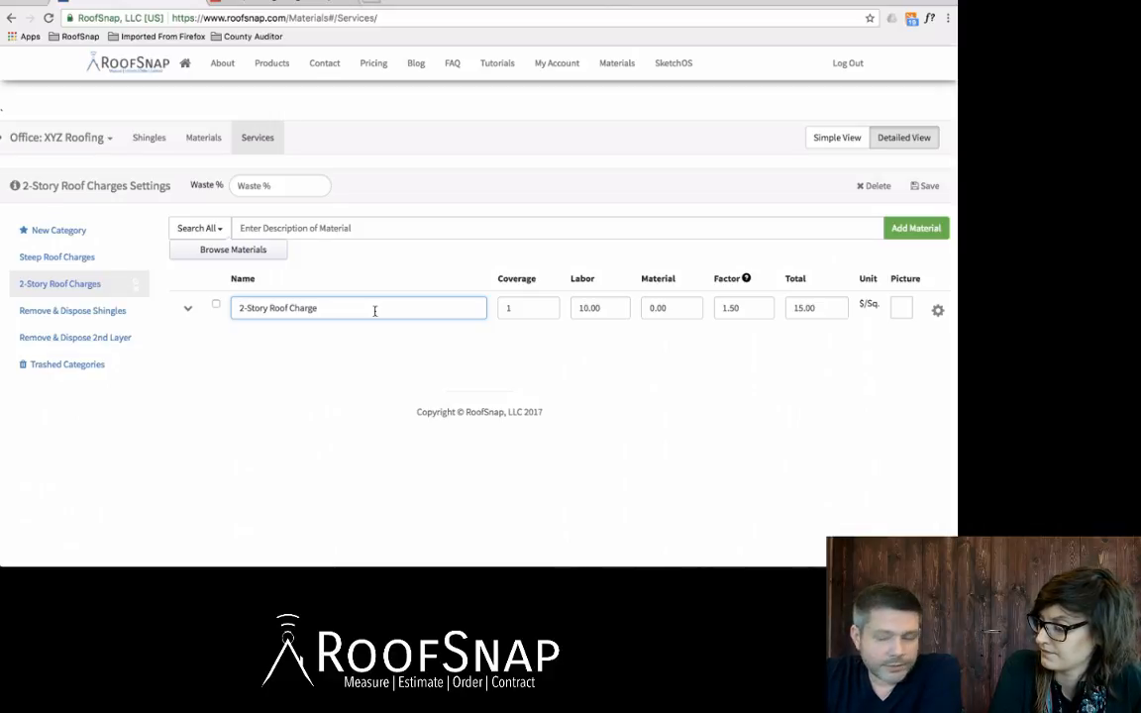
left_click(611, 308)
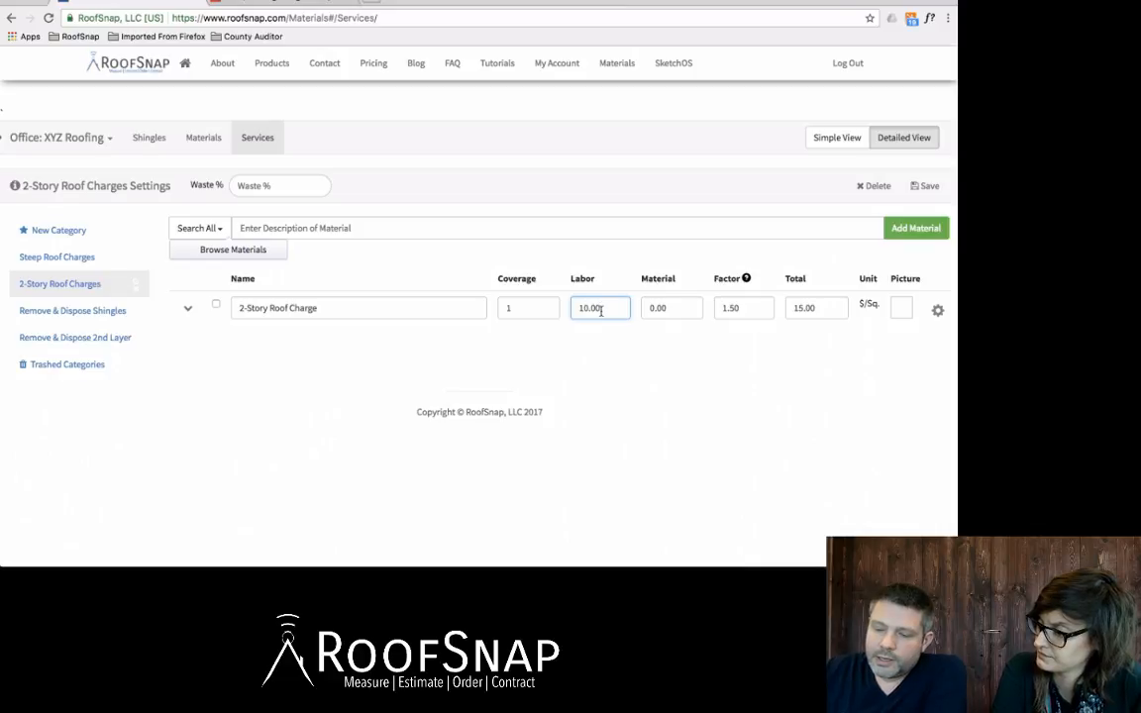
left_click(66, 311)
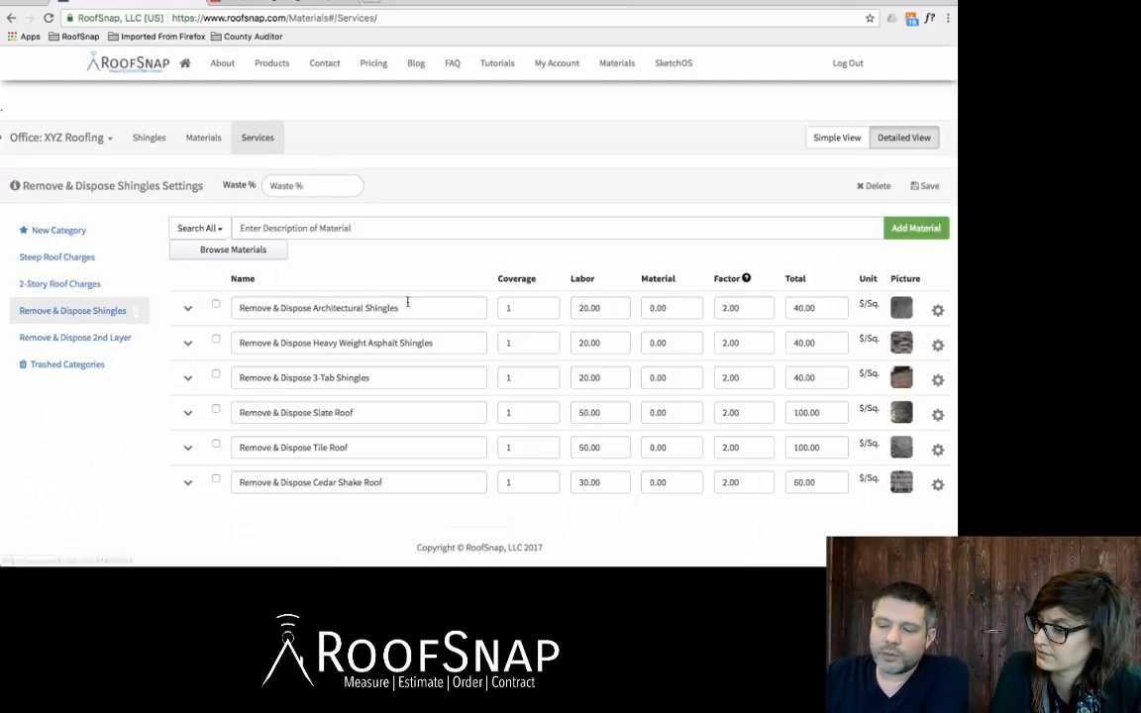
Step: Change the Heavy Weight Asphalt Shingles removal labor charge to 25.00
scroll(433, 297, "down", 1)
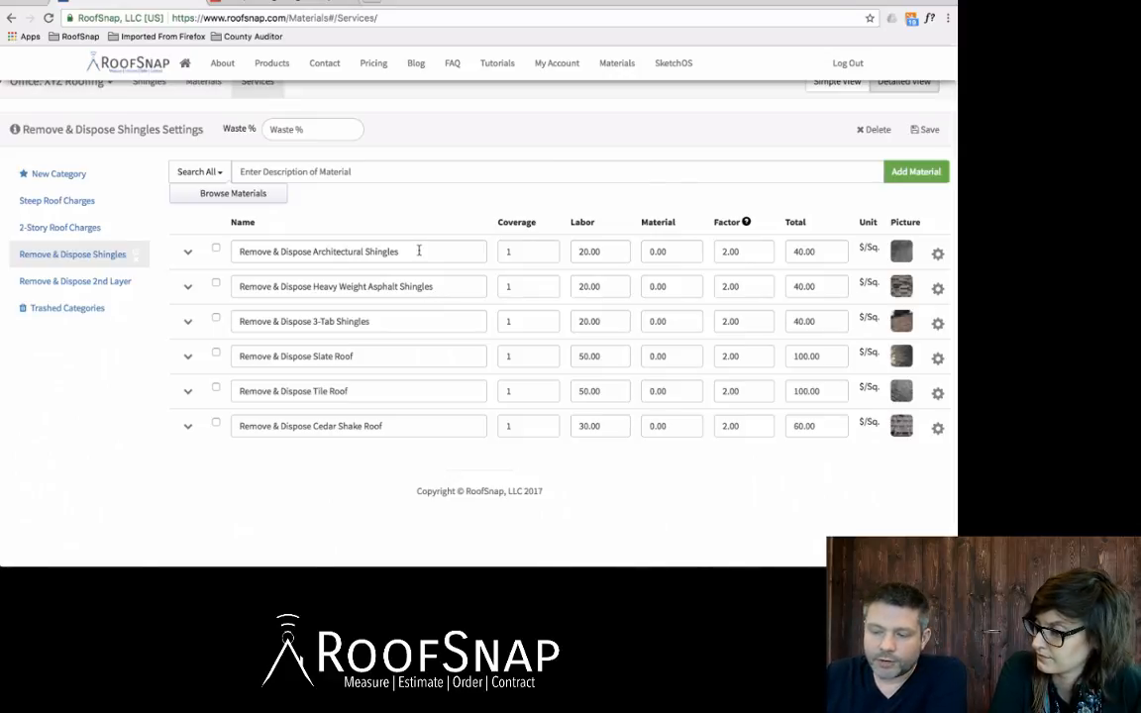
left_click(419, 250)
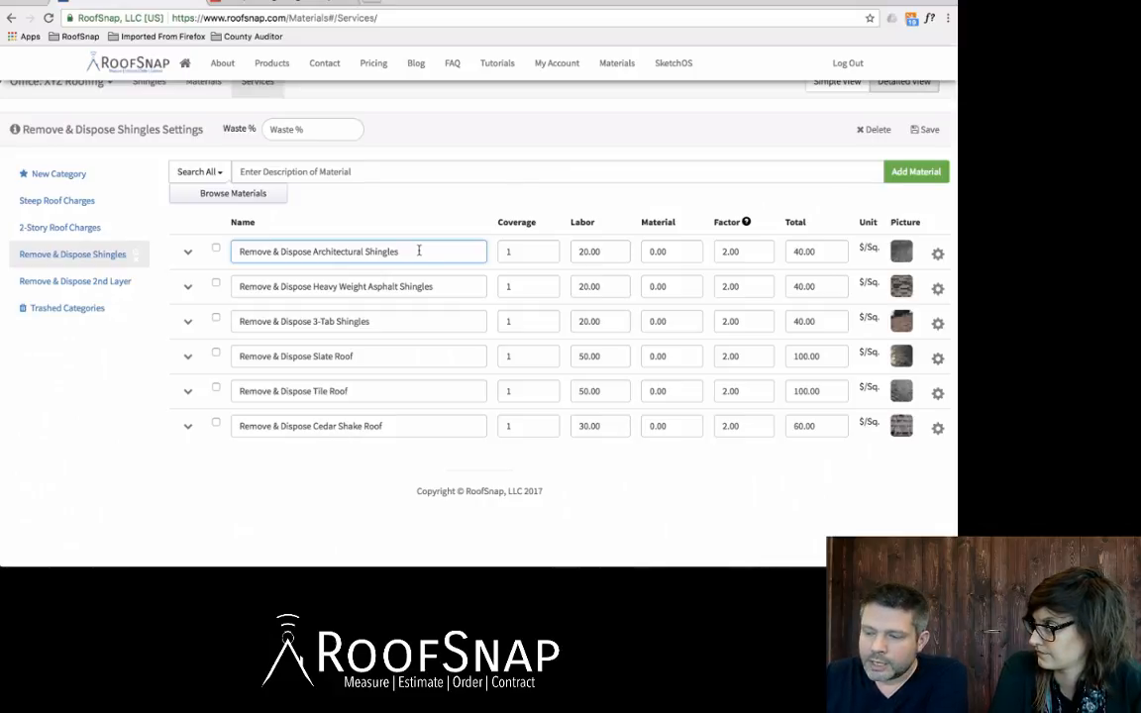
left_click_drag(607, 252, 576, 252)
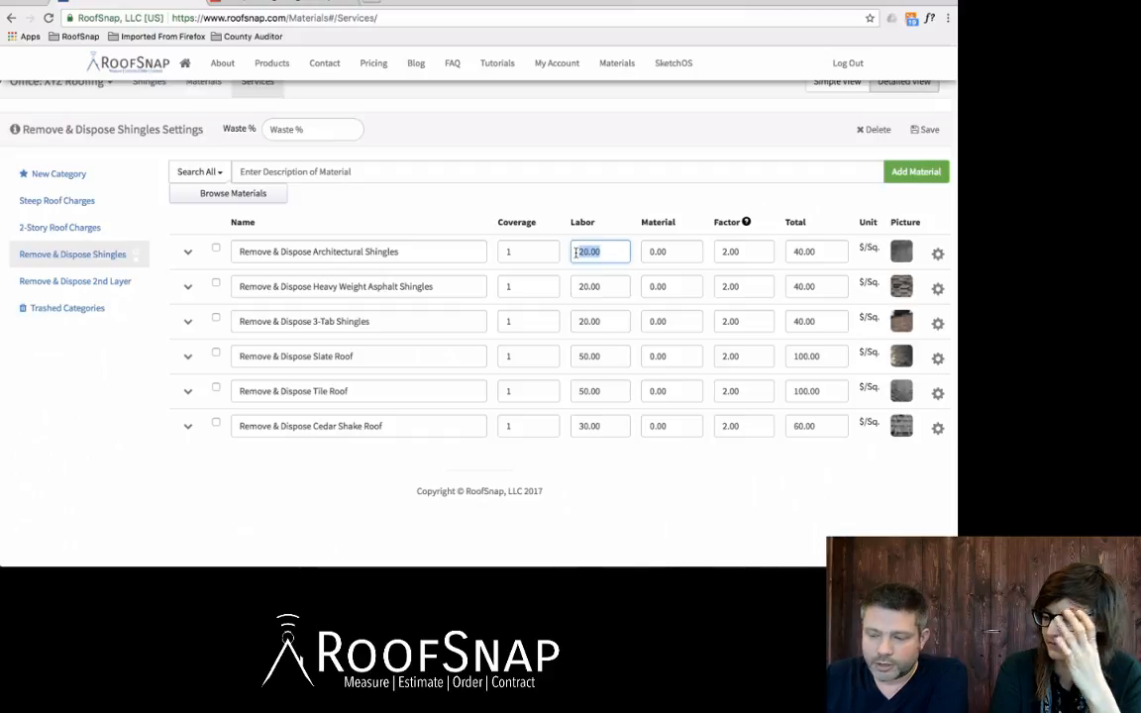
left_click_drag(604, 286, 581, 286)
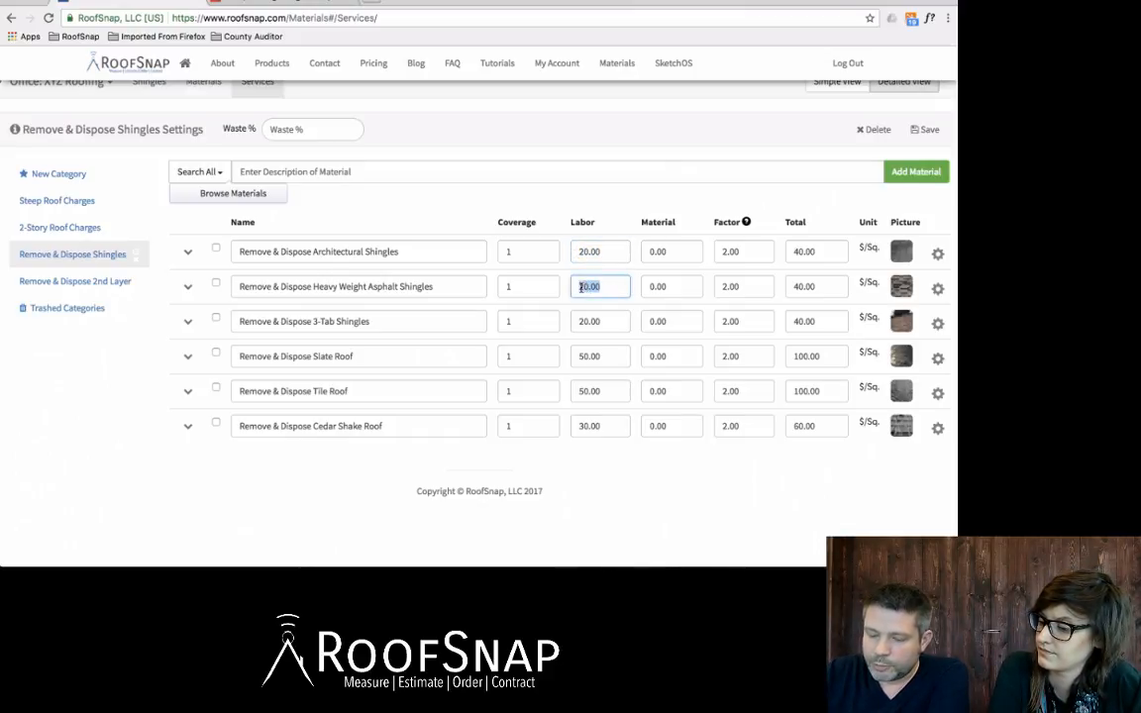
type("25.")
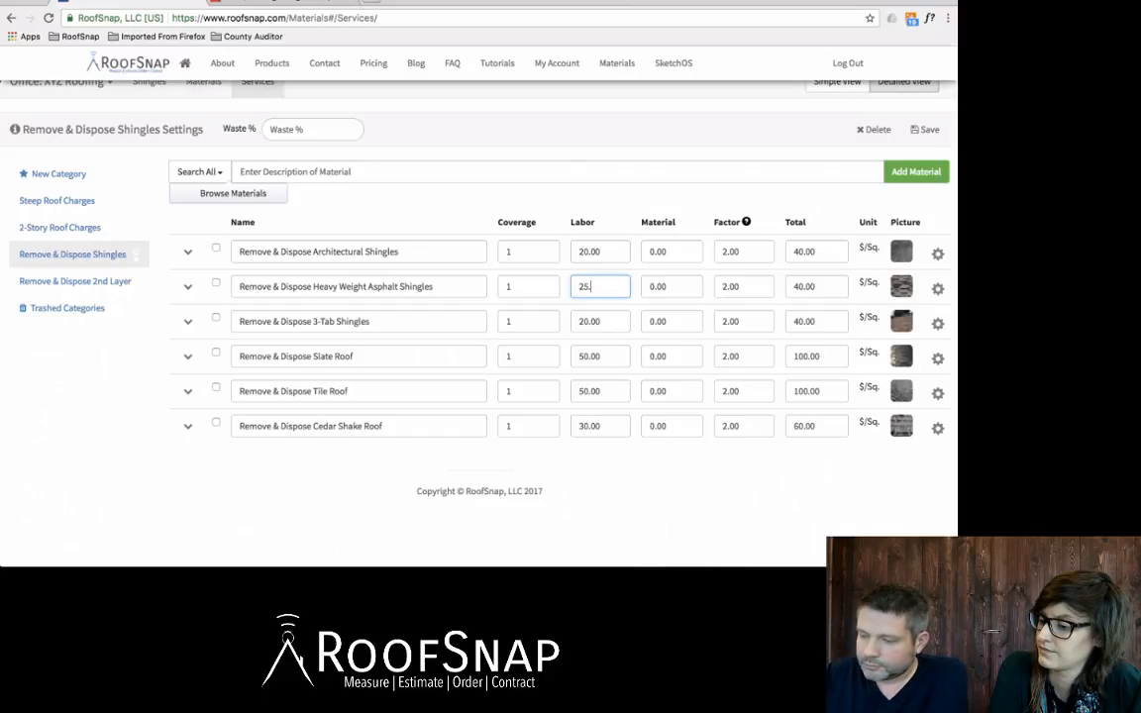
type("00")
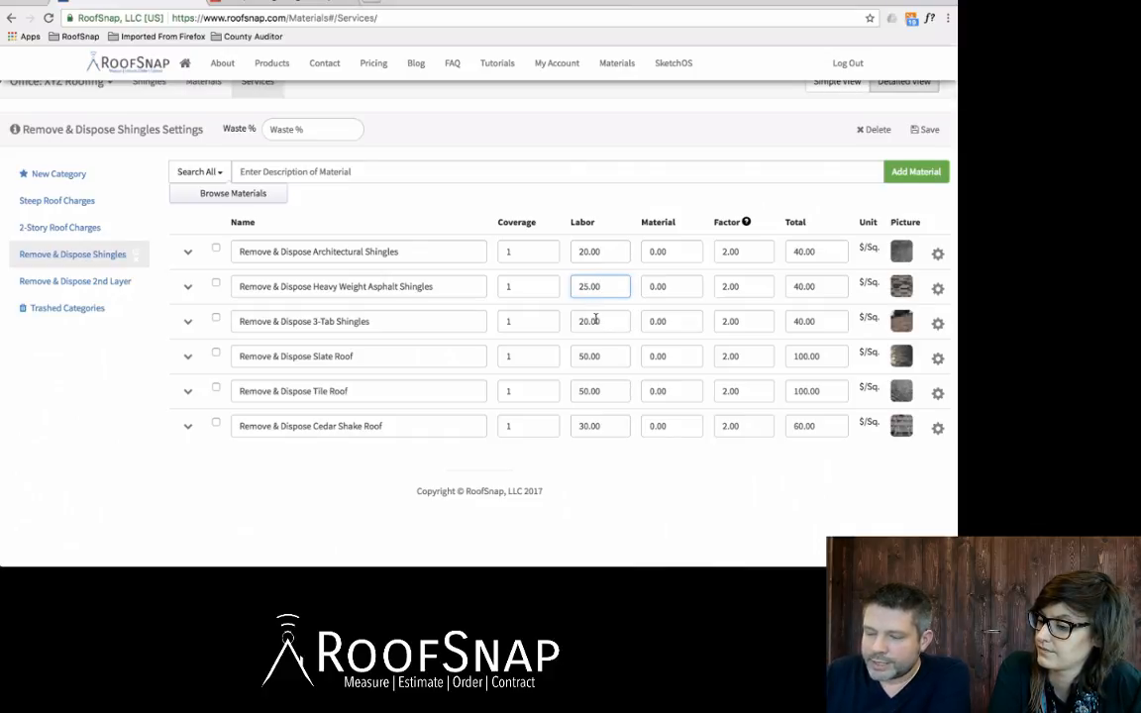
left_click(591, 321)
Step: Review the Slate and Cedar Shake labor and the Architectural, 3-Tab and Slate material charges
left_click(603, 355)
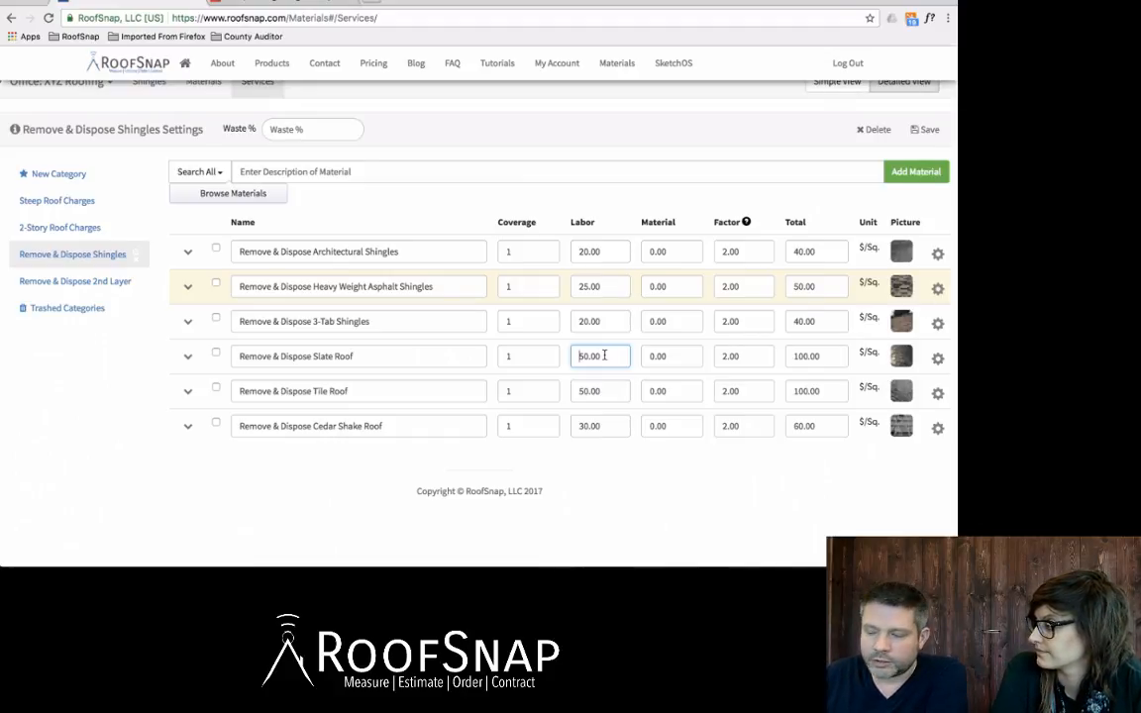
left_click(606, 391)
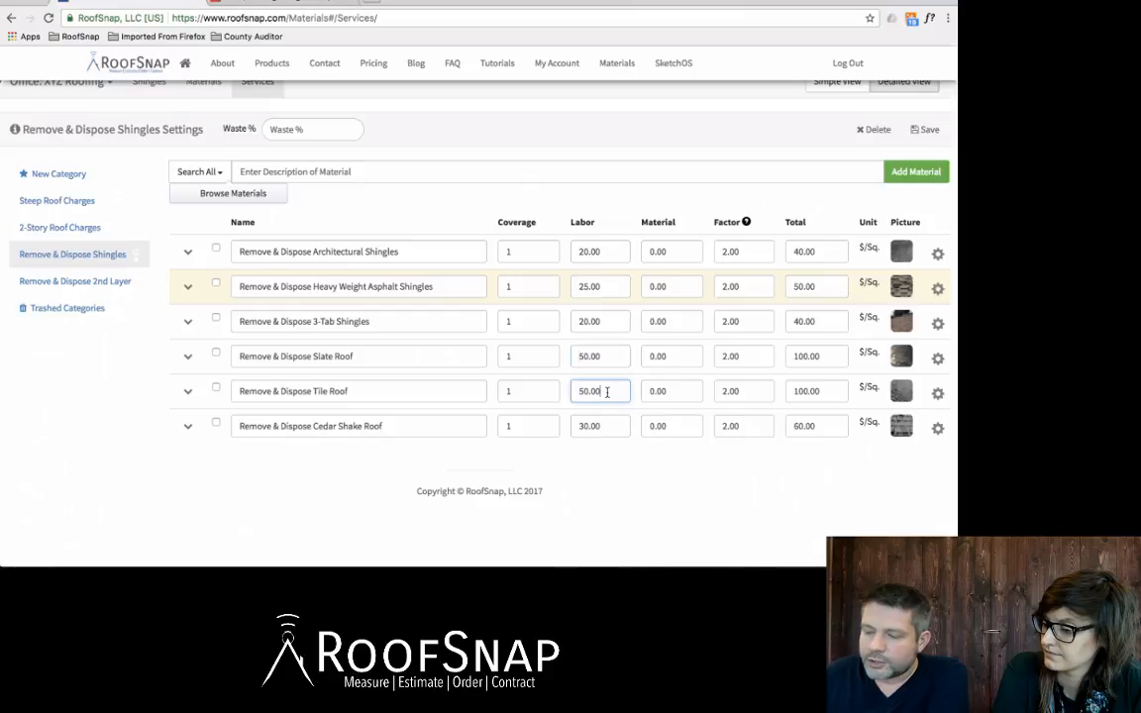
left_click(606, 426)
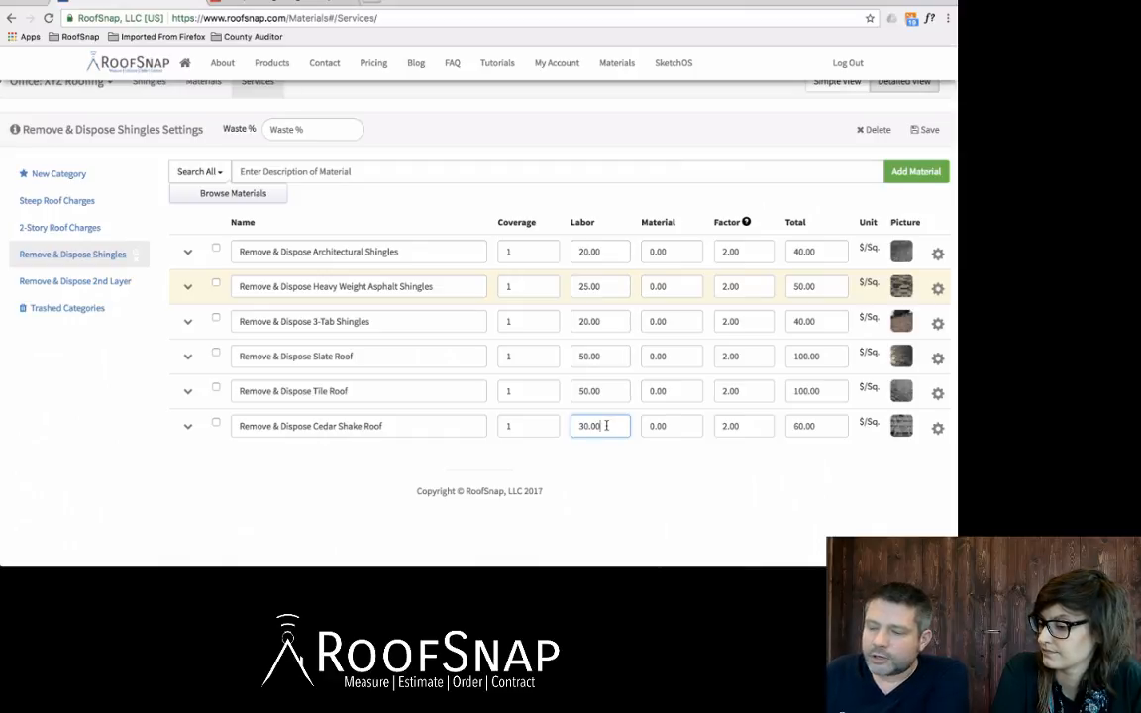
left_click(678, 250)
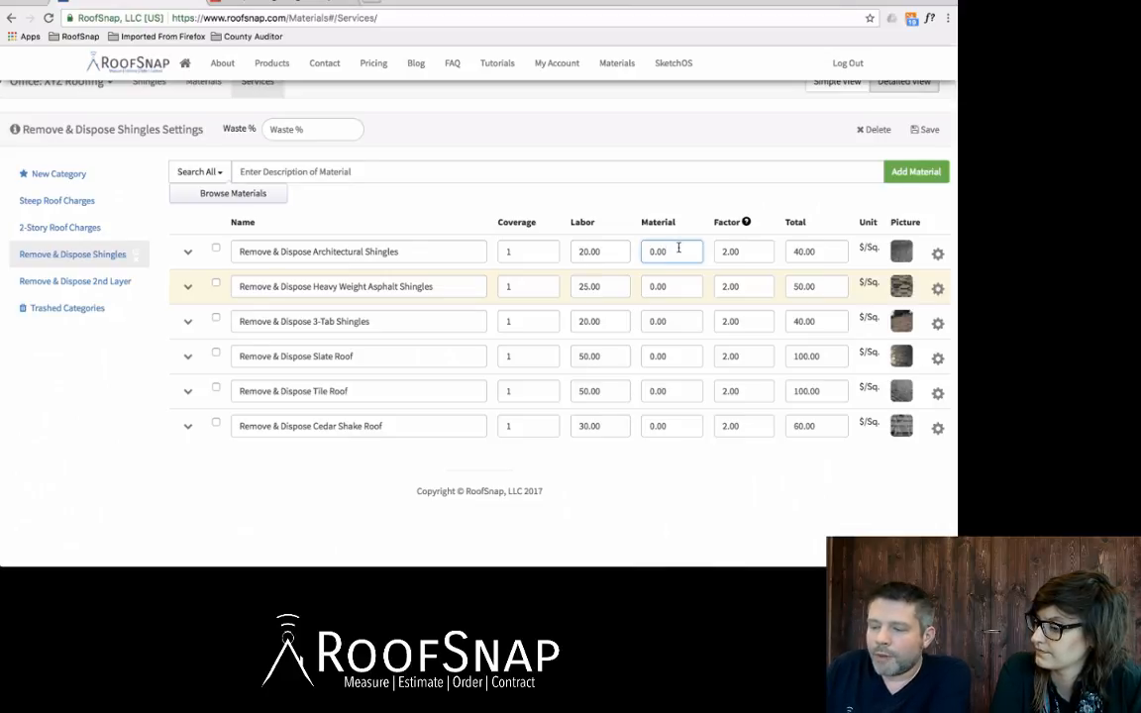
left_click_drag(682, 252, 648, 251)
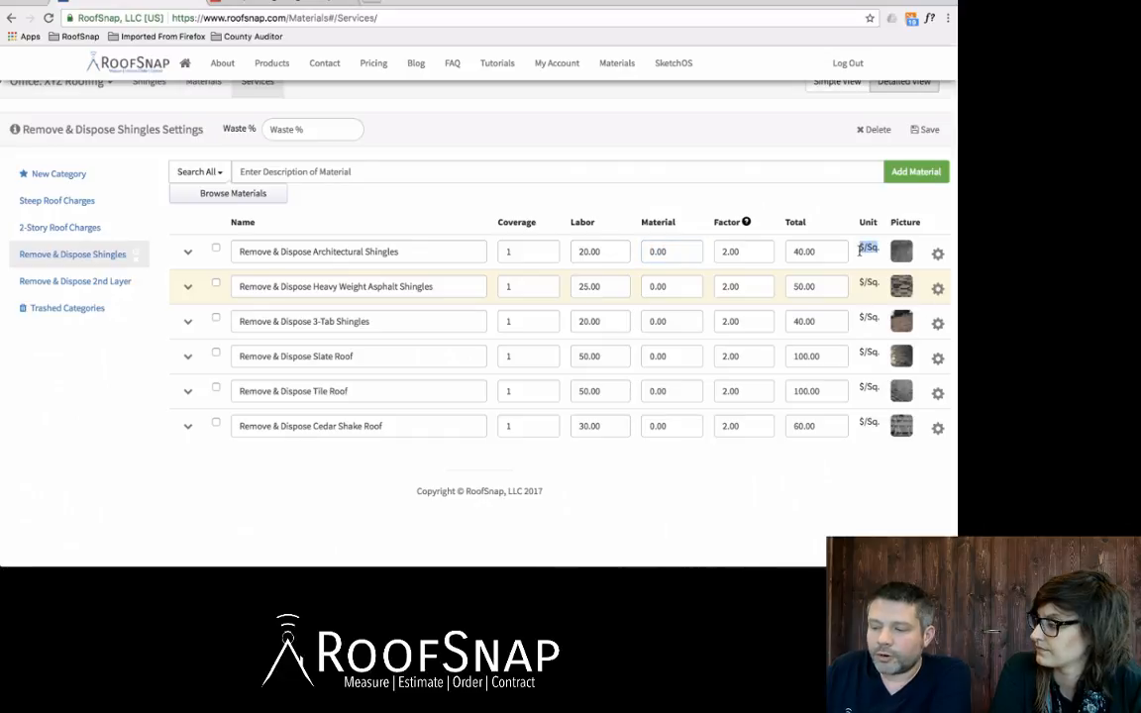
left_click(625, 284)
left_click(674, 287)
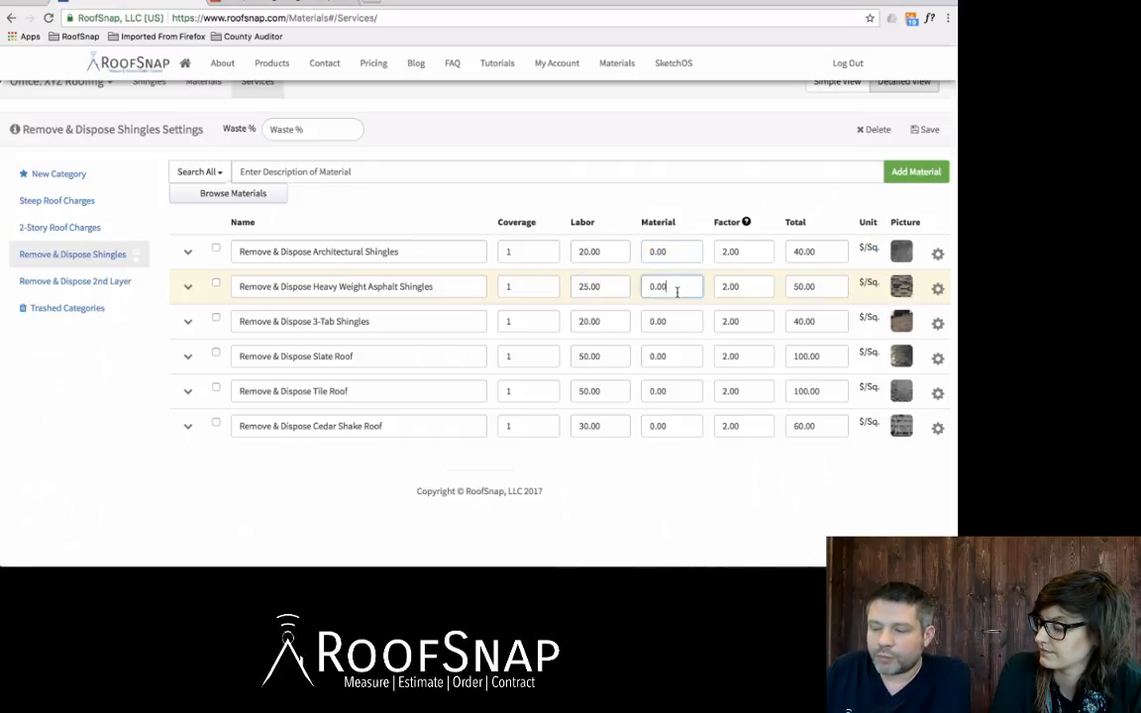
left_click(677, 316)
left_click(676, 354)
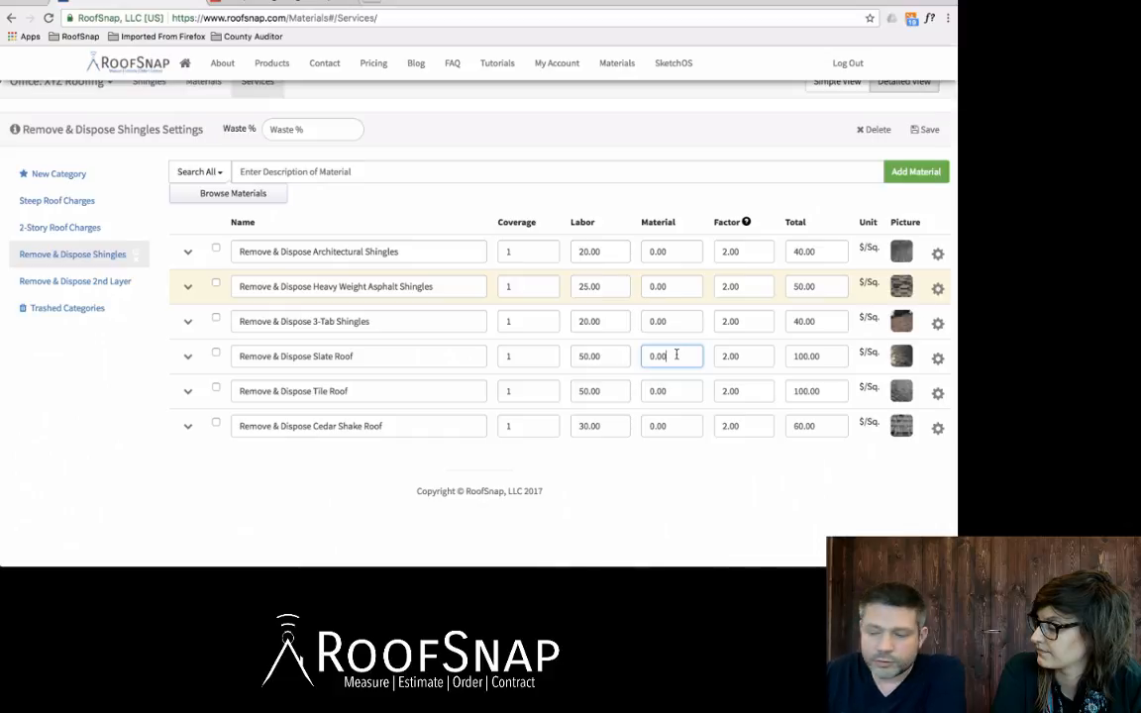
left_click(611, 320)
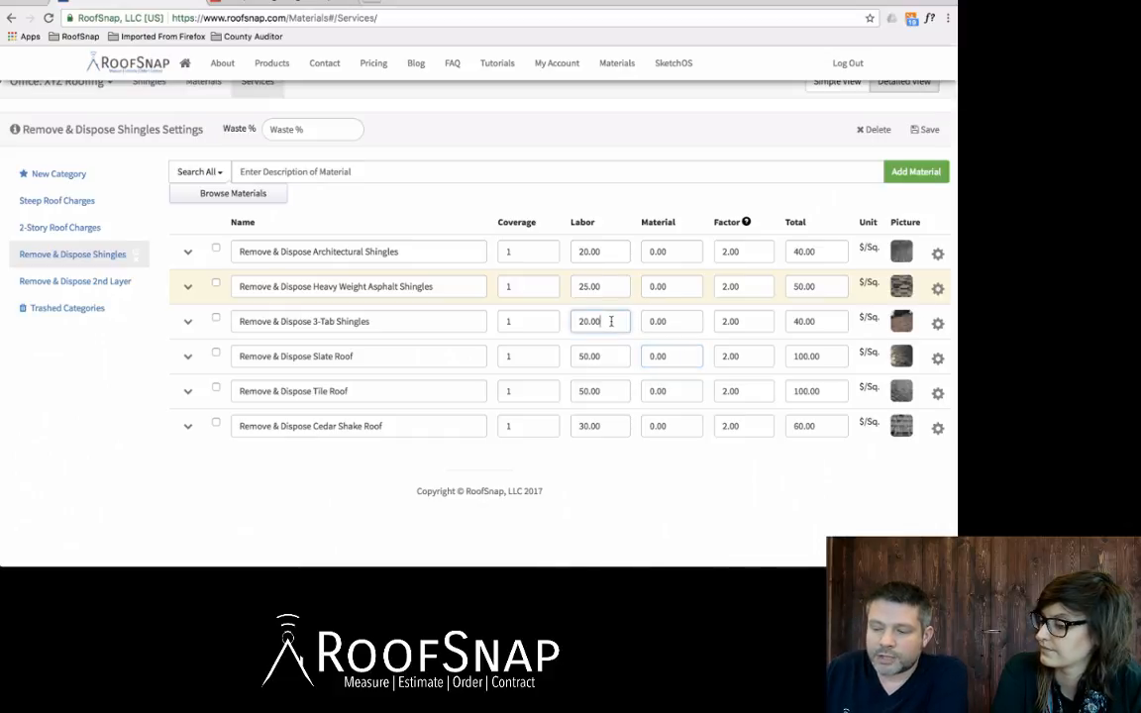
left_click_drag(611, 321, 578, 325)
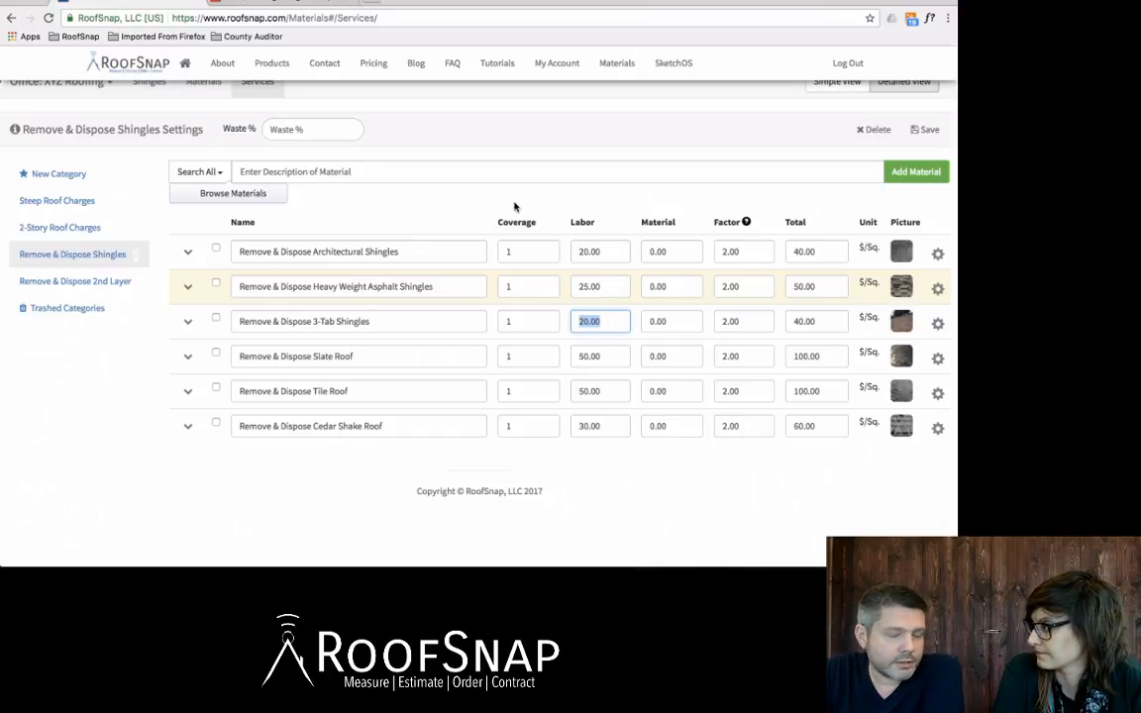
Step: Open Remove & Dispose 2nd Layer and review its 3-Tab and Architectural additional-layer labor charges
left_click(58, 284)
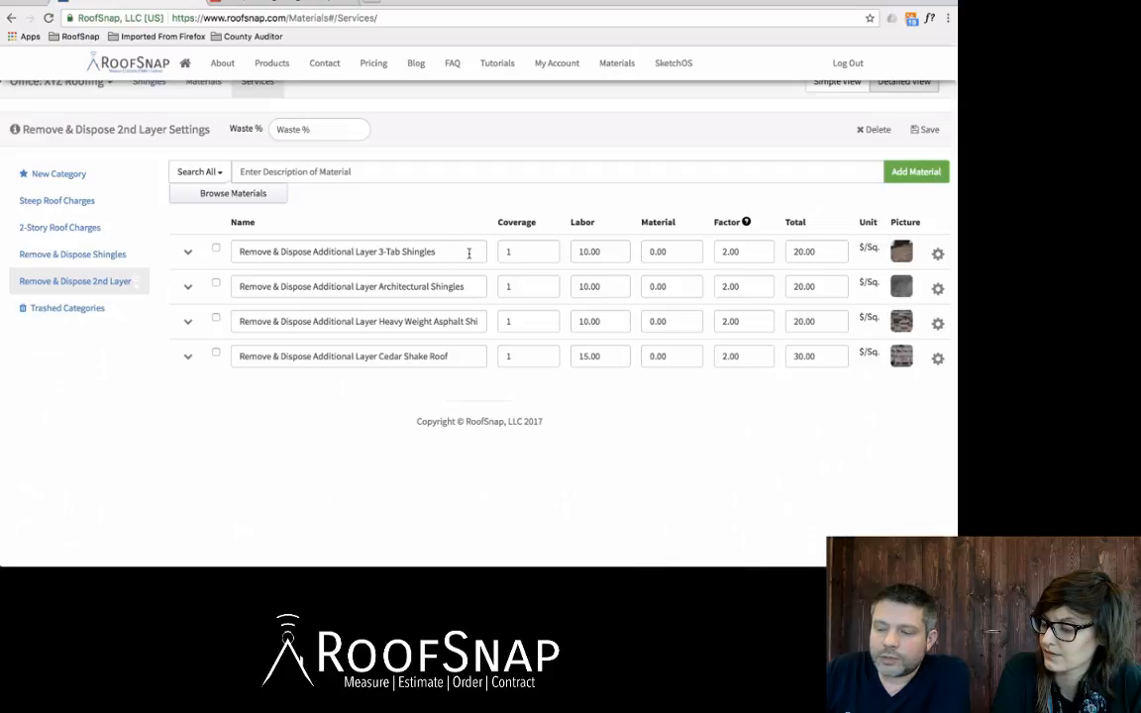
left_click_drag(469, 251, 268, 258)
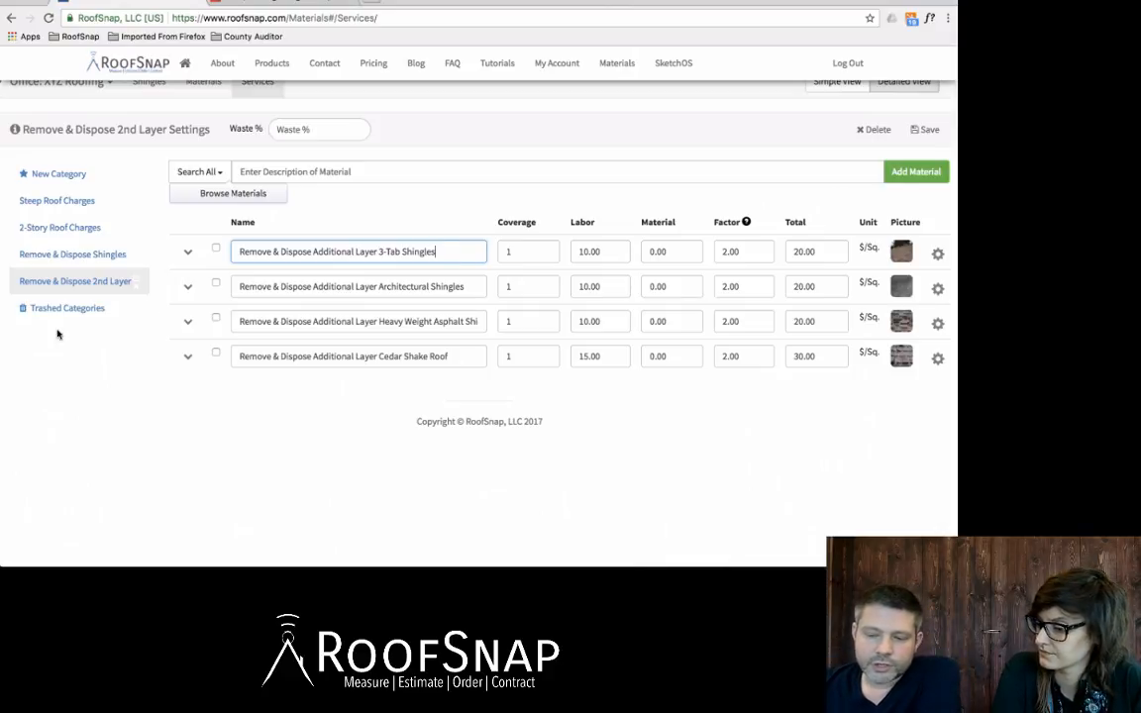
left_click(95, 260)
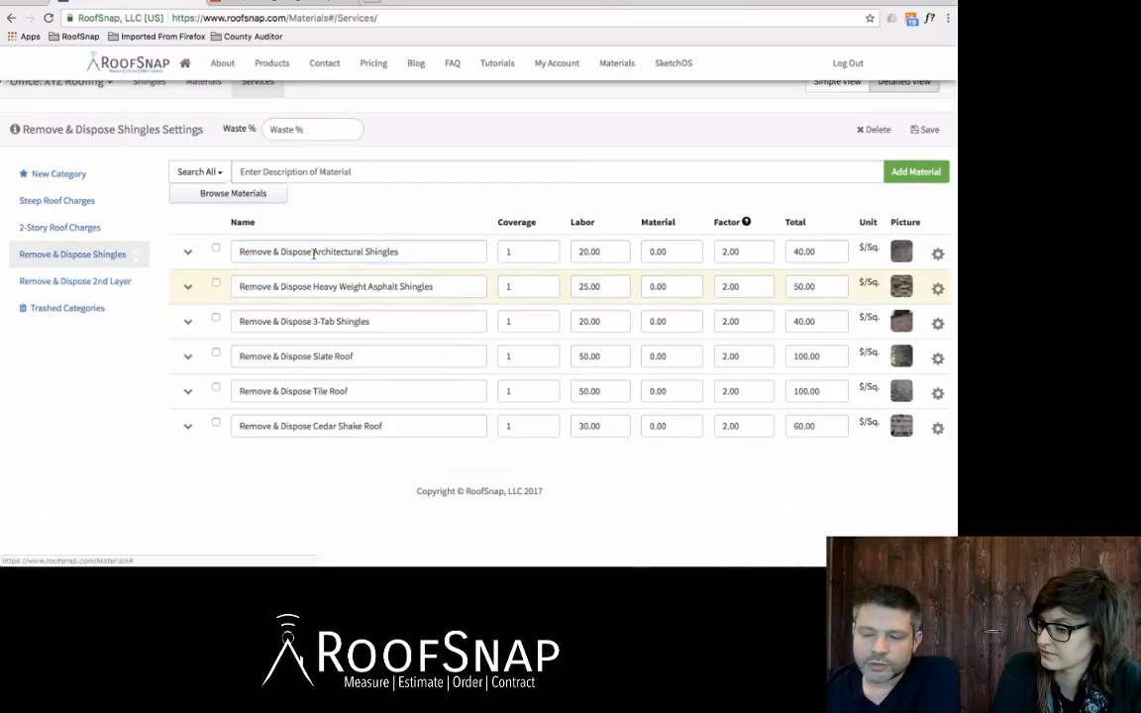
left_click(112, 281)
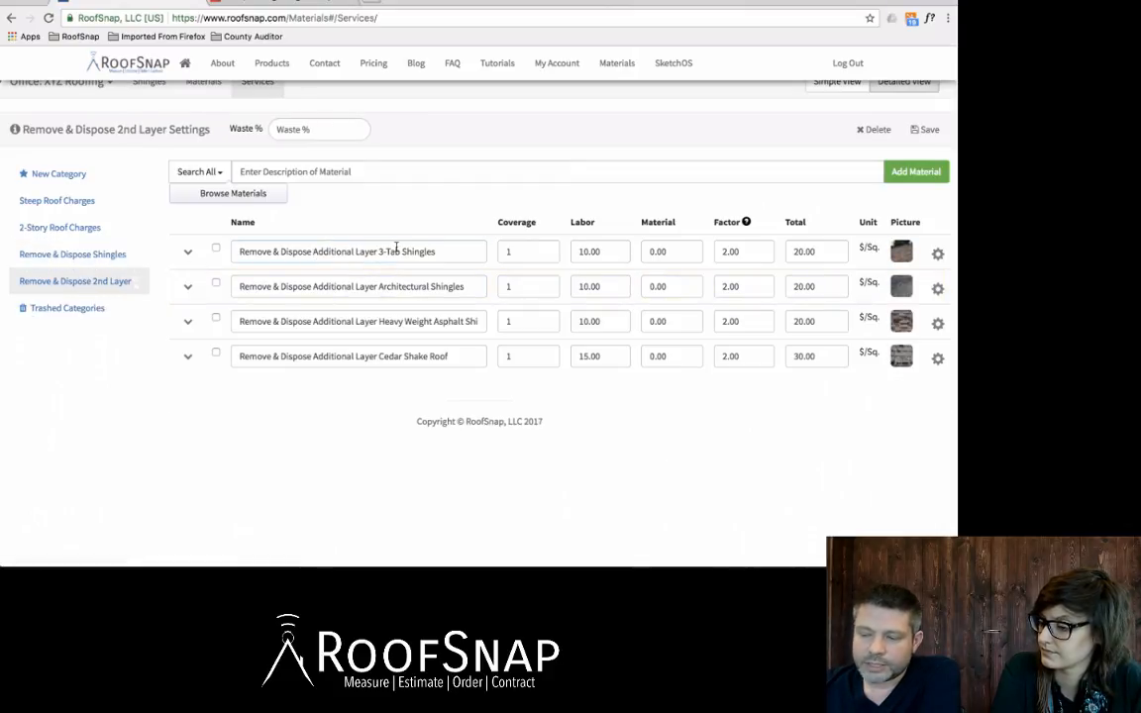
left_click(614, 253)
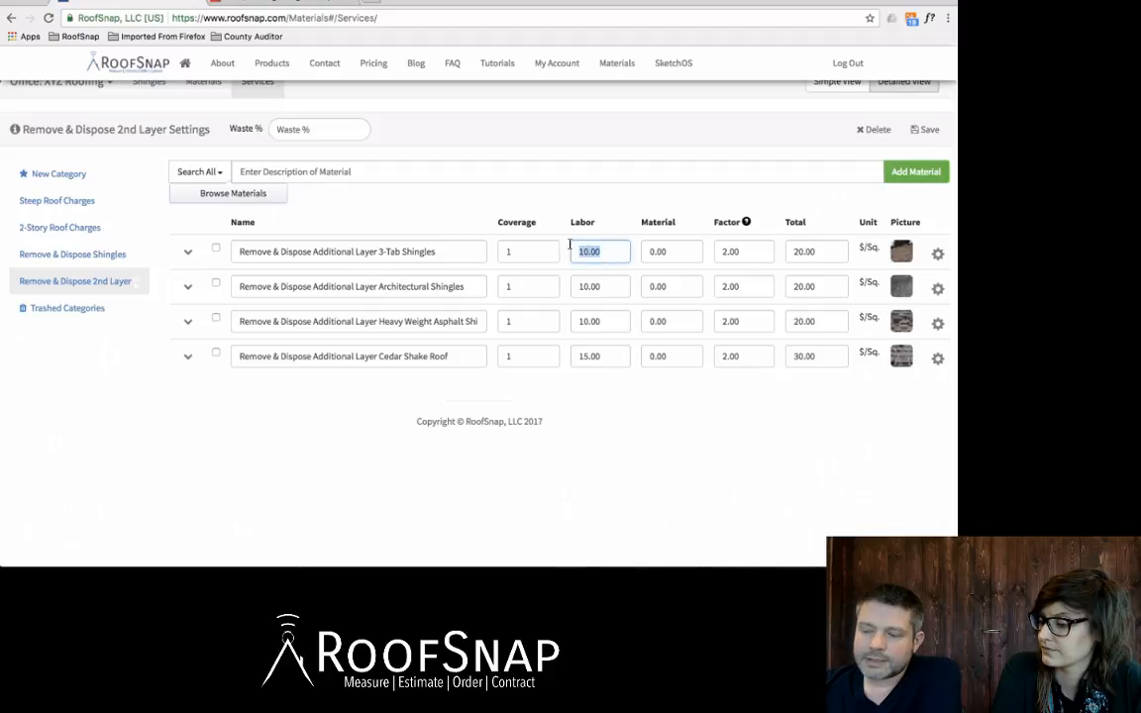
left_click_drag(603, 287, 575, 286)
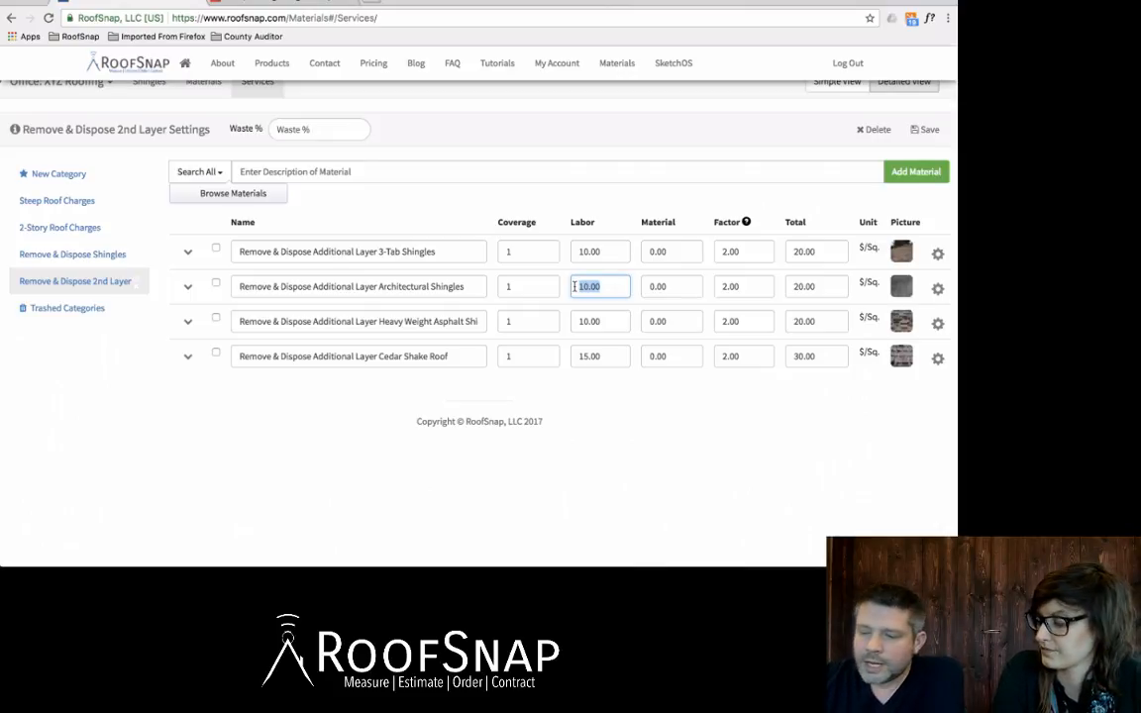
left_click(406, 169)
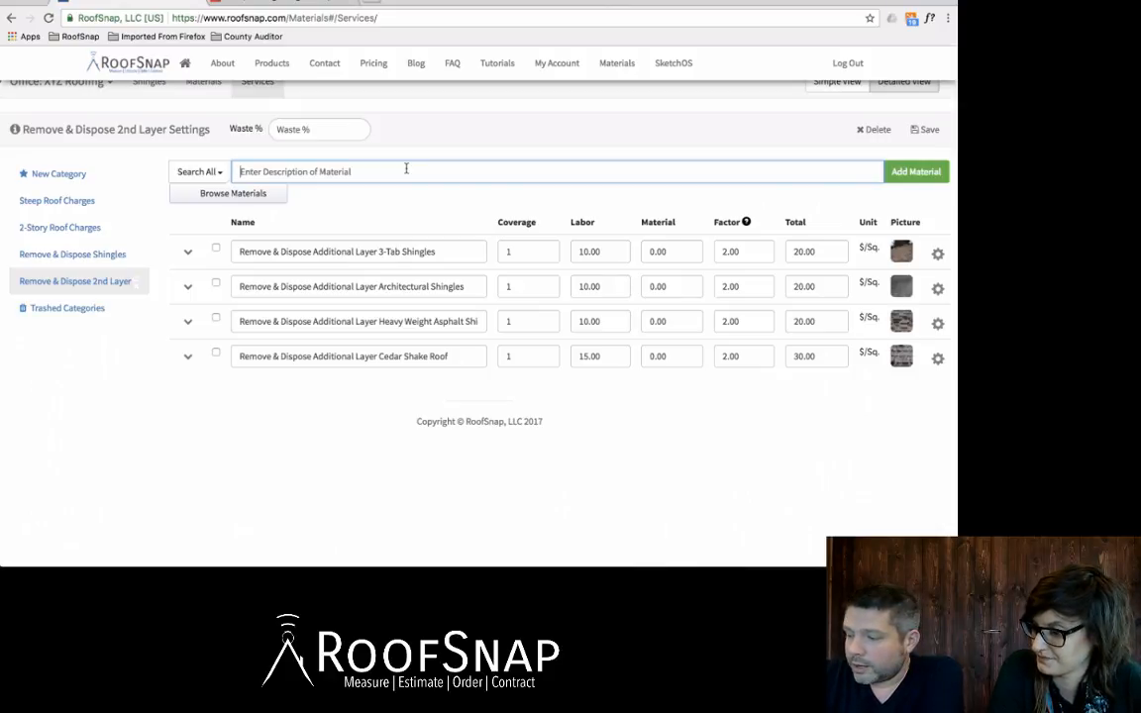
scroll(406, 170, "up", 1)
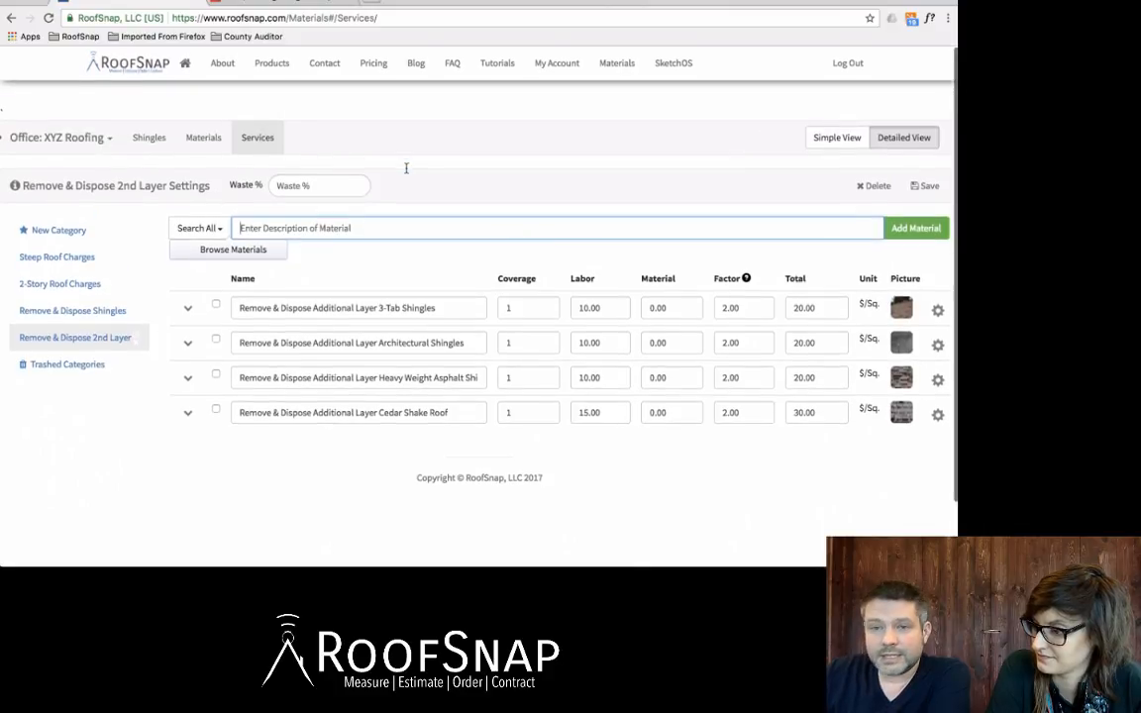